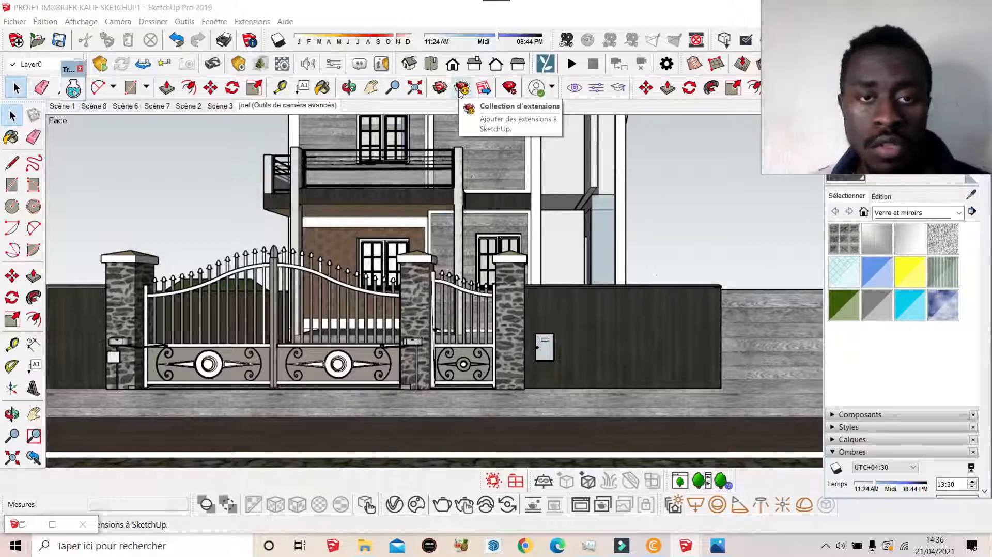
Open the Extension Warehouse and browse its featured and top extensions
click(460, 90)
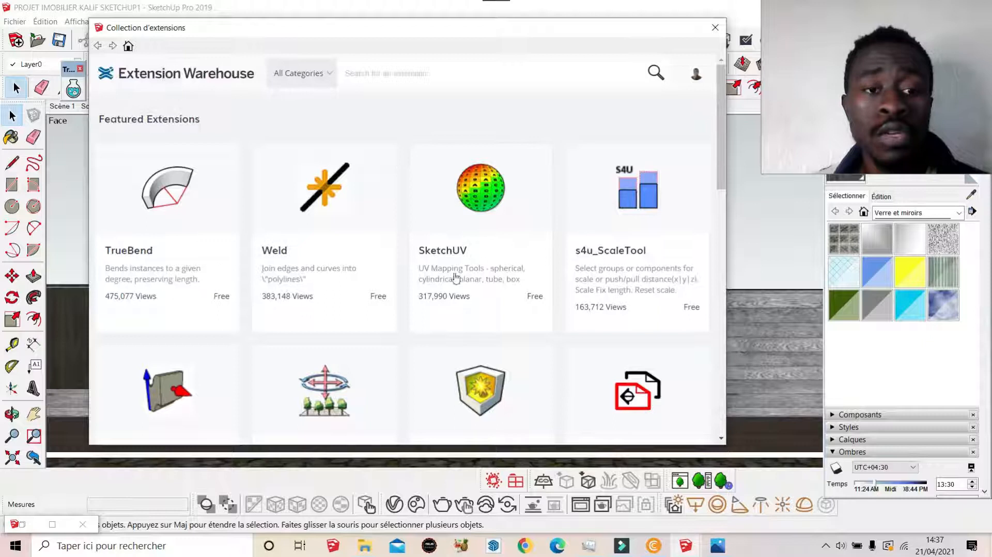
scroll(540, 261, down, 7)
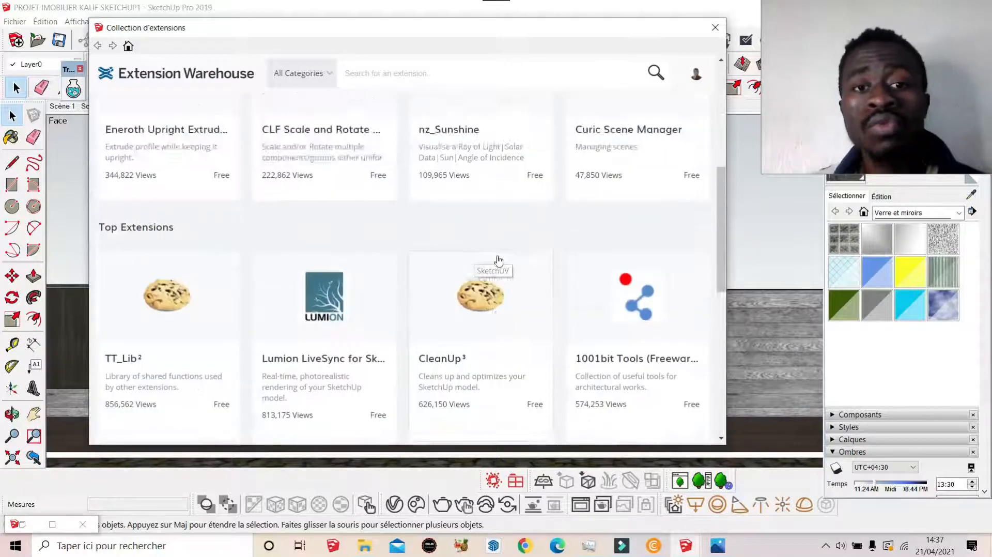
scroll(469, 269, down, 5)
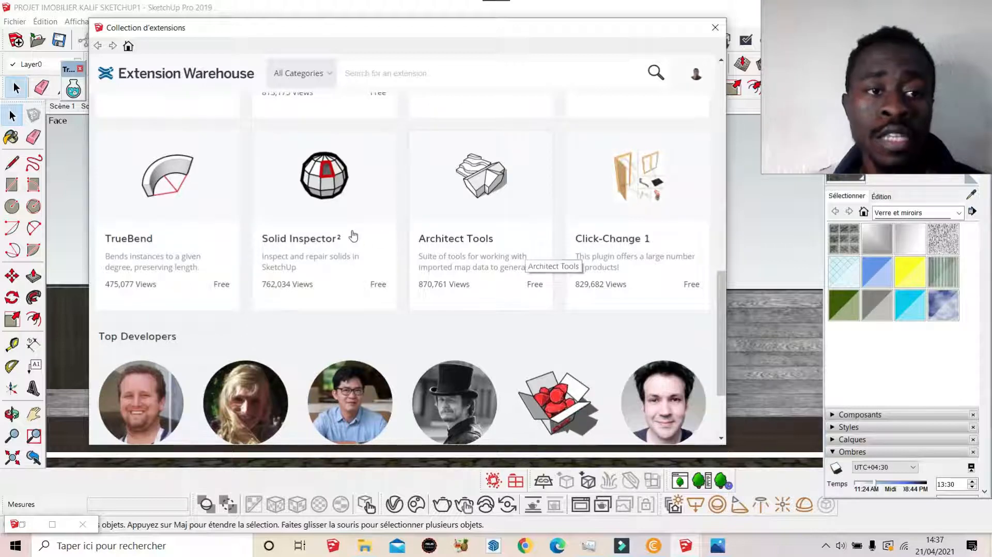
Check the list of installed extensions alongside the Extension Warehouse, and look back through the warehouse's top extensions
drag(392, 33, 458, 189)
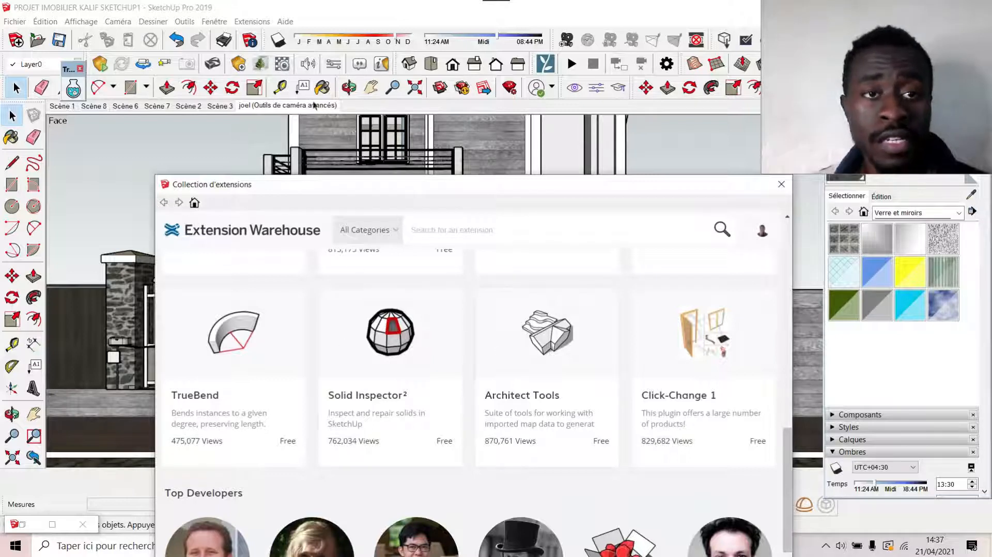
click(254, 22)
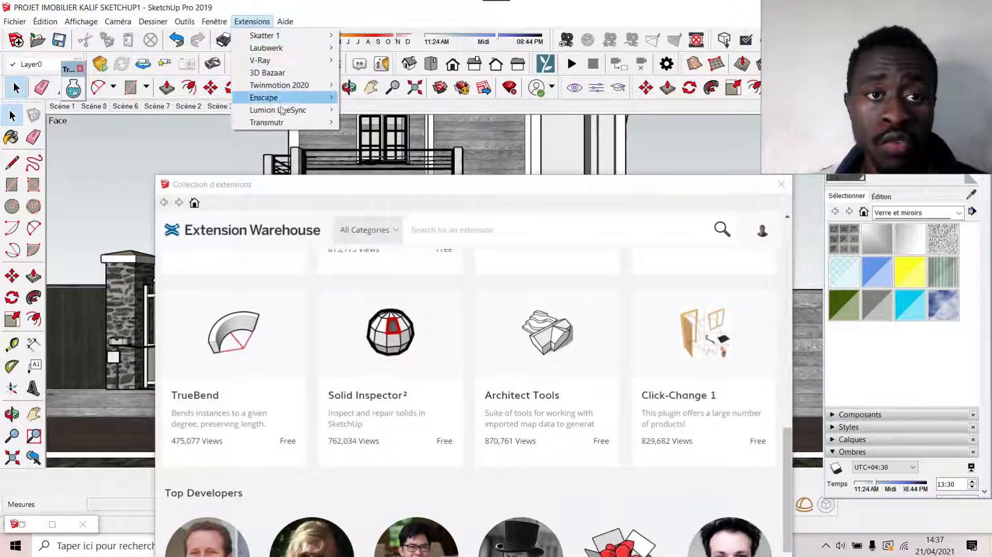
click(421, 189)
drag(421, 189, 379, 21)
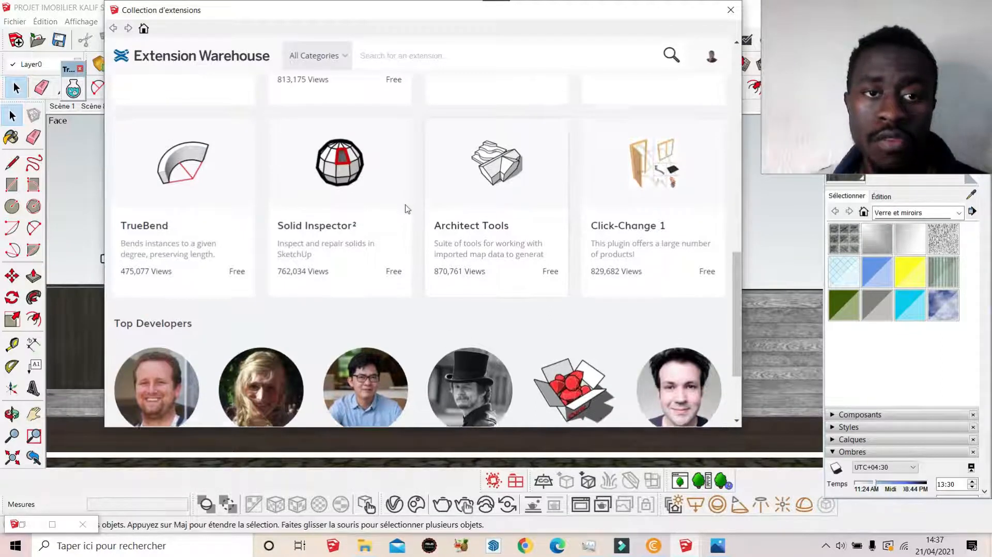
scroll(489, 238, up, 8)
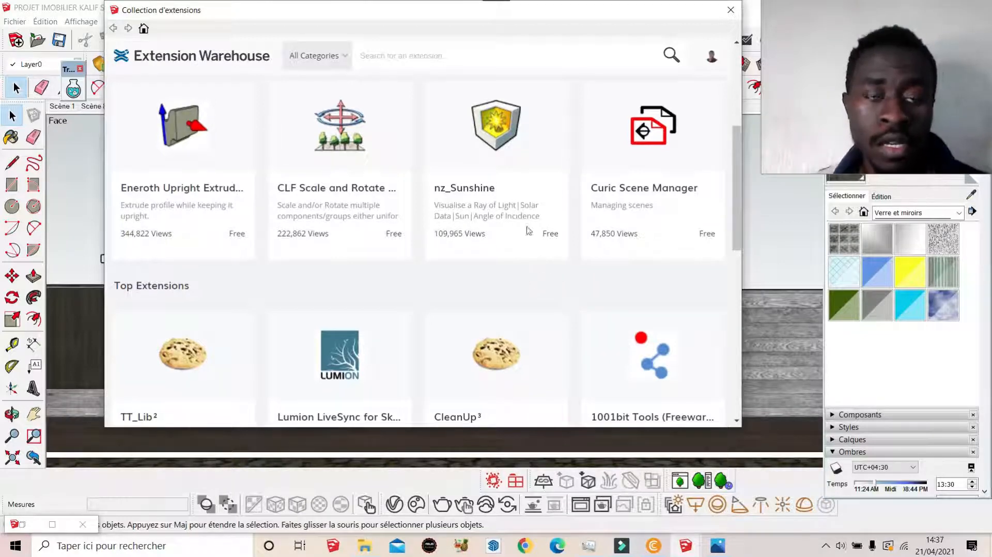
scroll(516, 155, down, 2)
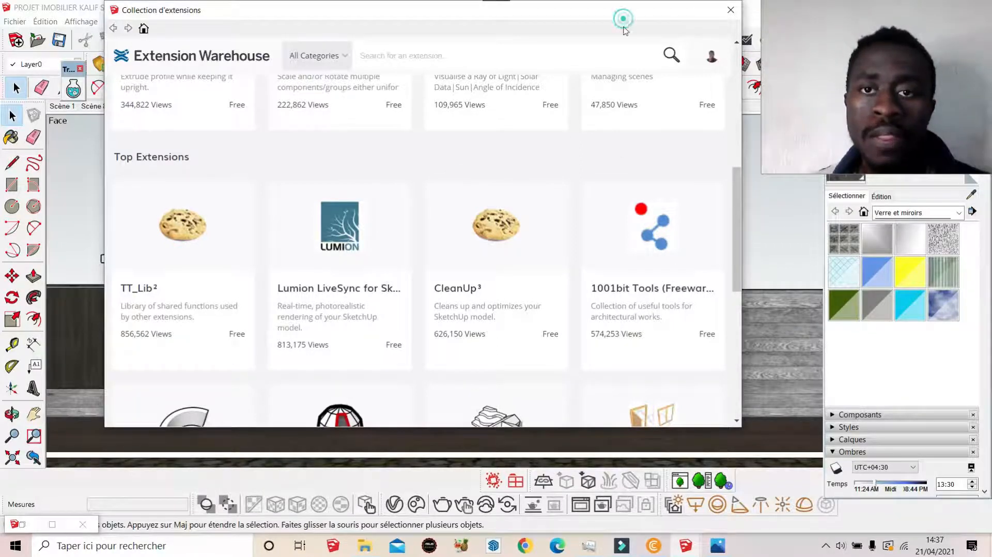
Launch the 3D Bazaar extension and place its window lower so the Extension Warehouse stays visible behind it
drag(624, 19, 612, 172)
click(253, 21)
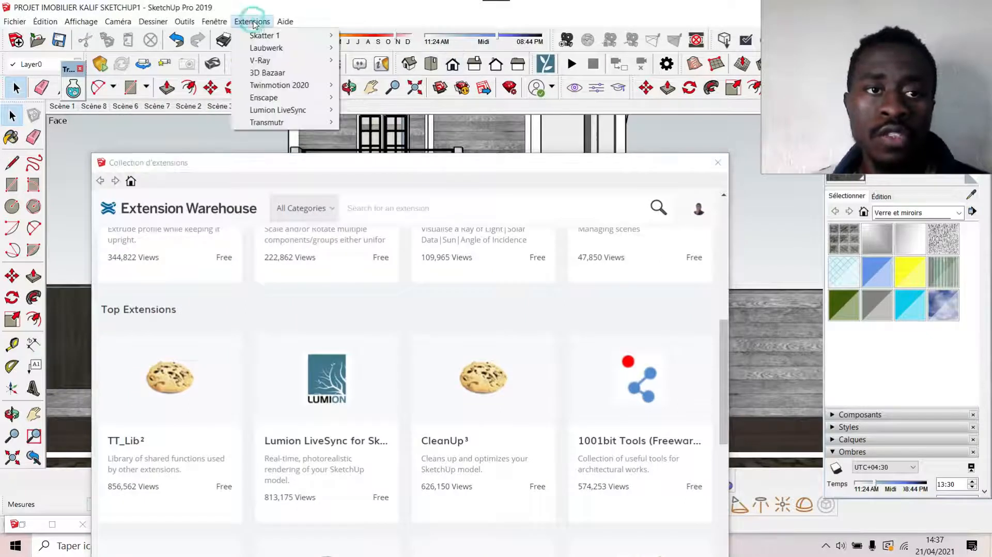
click(273, 74)
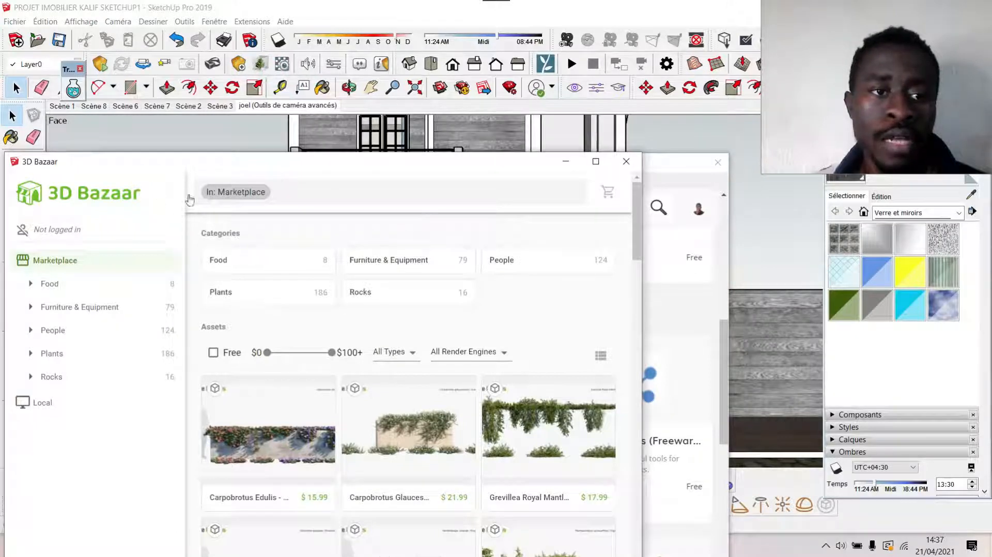
drag(320, 171, 337, 272)
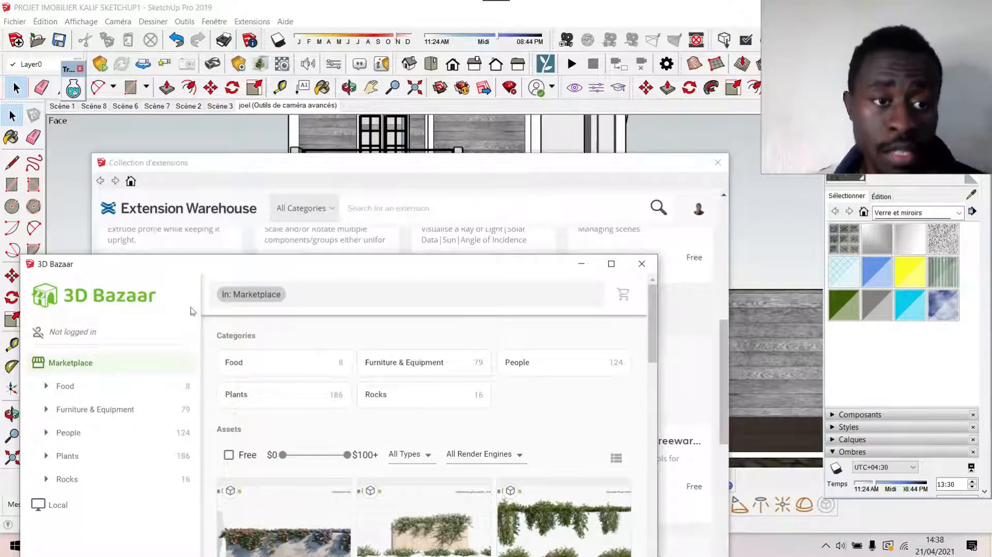
drag(129, 292, 158, 296)
drag(364, 272, 365, 347)
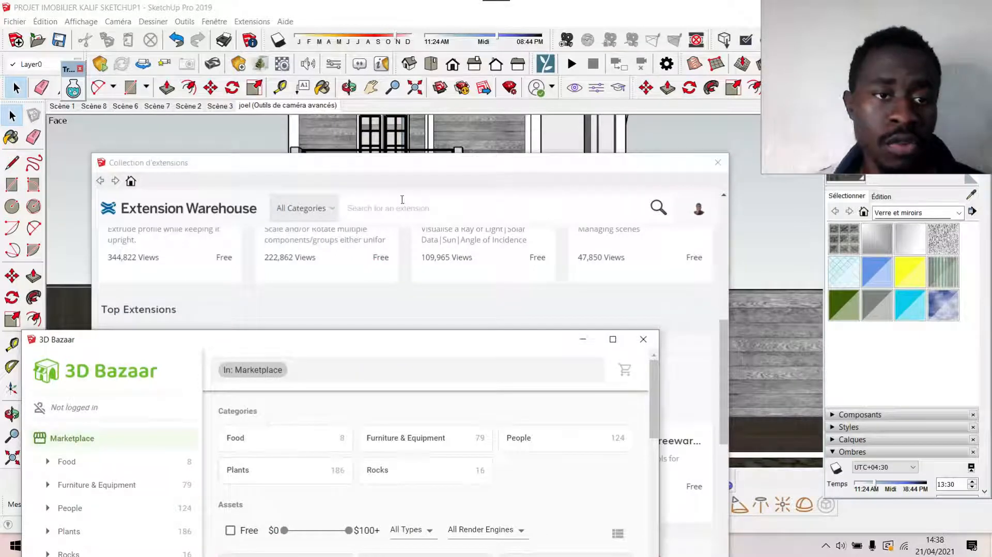
Open the Lumion LiveSync for SketchUp page in the Extension Warehouse and view its description
drag(412, 161, 440, 87)
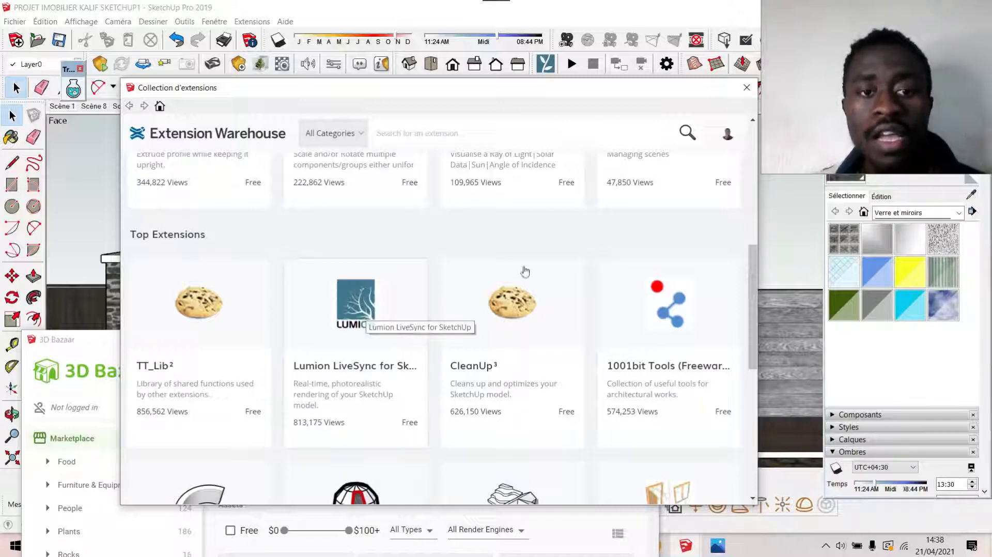
click(315, 292)
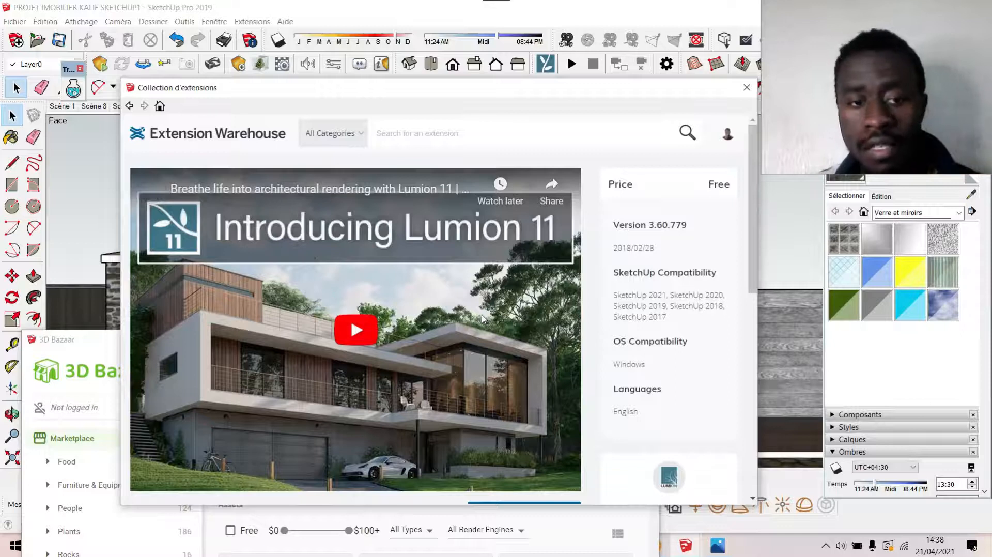
scroll(491, 331, down, 5)
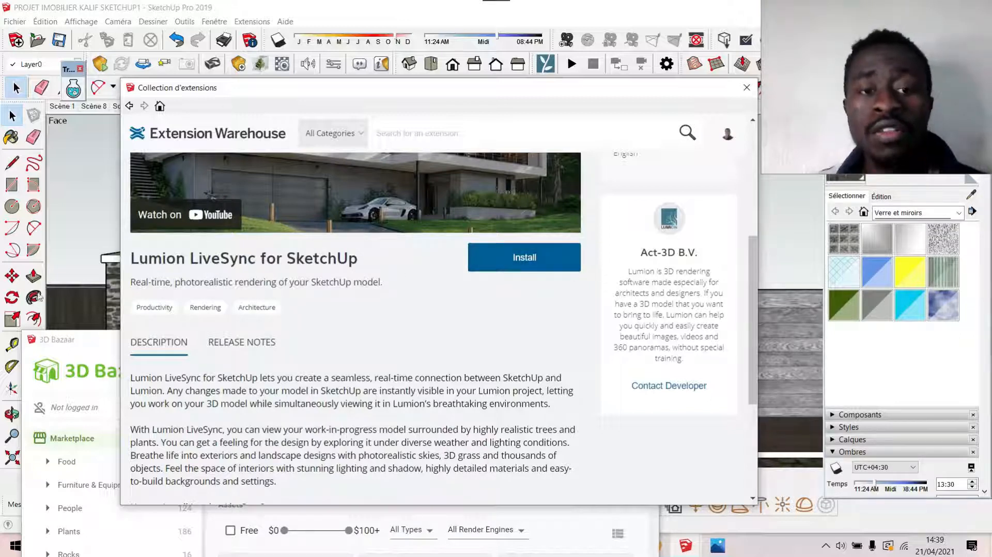
Check the installed extensions against the Lumion LiveSync page and move the Extension Warehouse window aside
drag(504, 88, 503, 211)
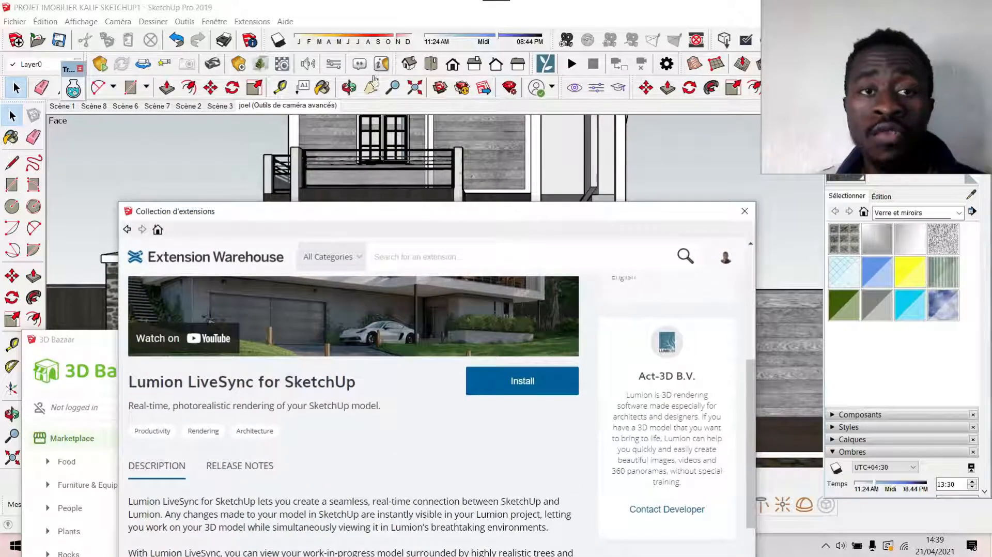
click(252, 21)
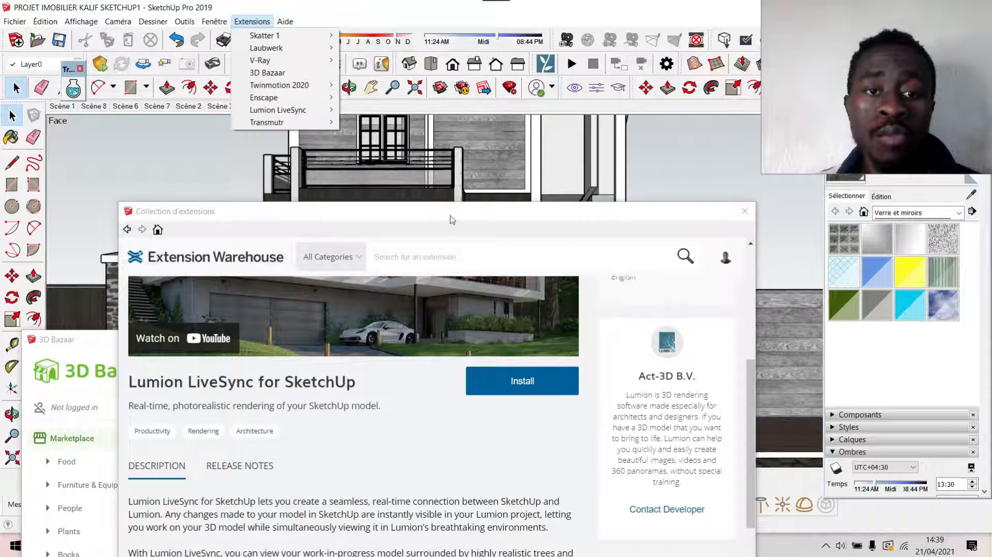
click(459, 214)
drag(447, 214, 606, 134)
Bring the 3D Bazaar window to the front over the warehouse and browse the Marketplace assets
drag(207, 340, 189, 252)
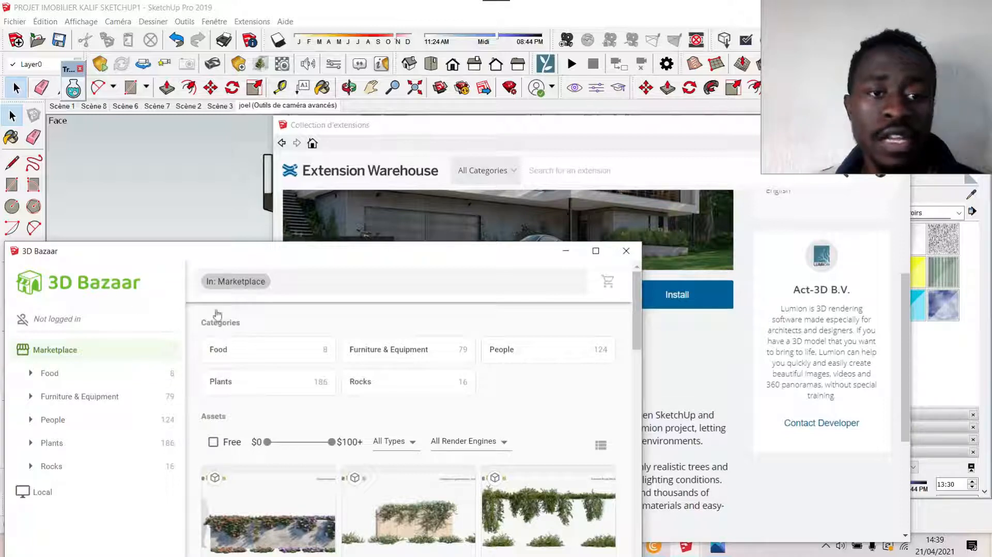
click(252, 21)
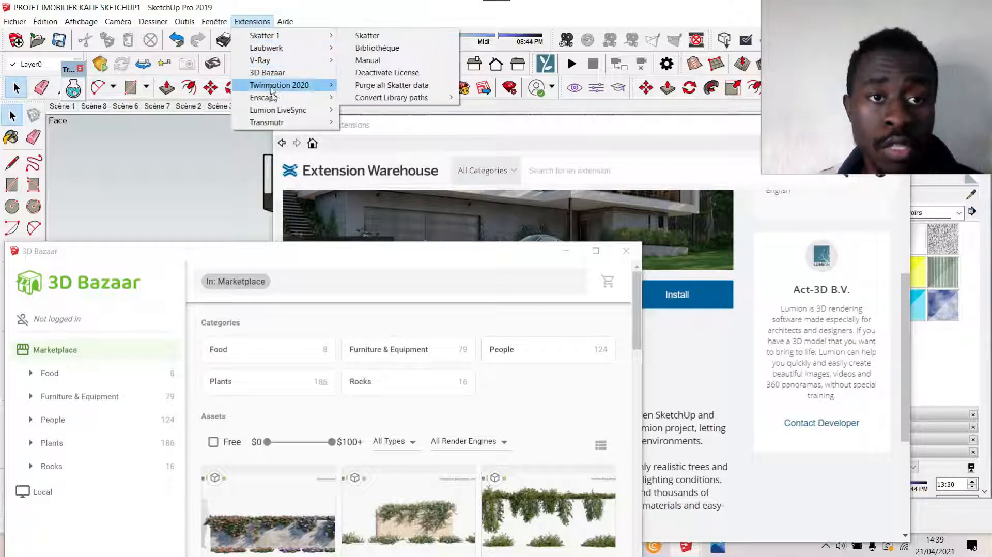
click(321, 252)
drag(320, 252, 421, 48)
scroll(465, 347, down, 3)
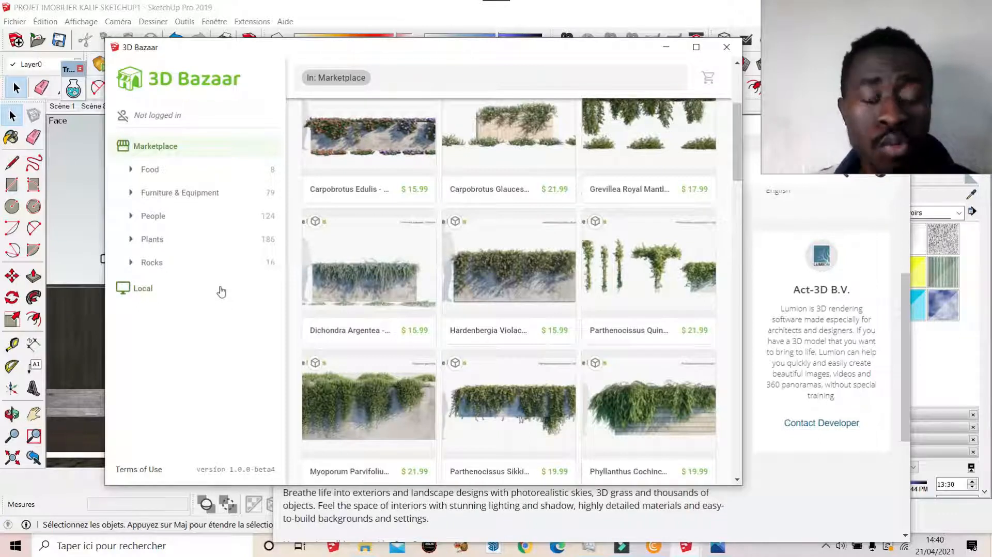
Open the Food category of the 3D Bazaar Marketplace and look through its paid and free assets
click(158, 170)
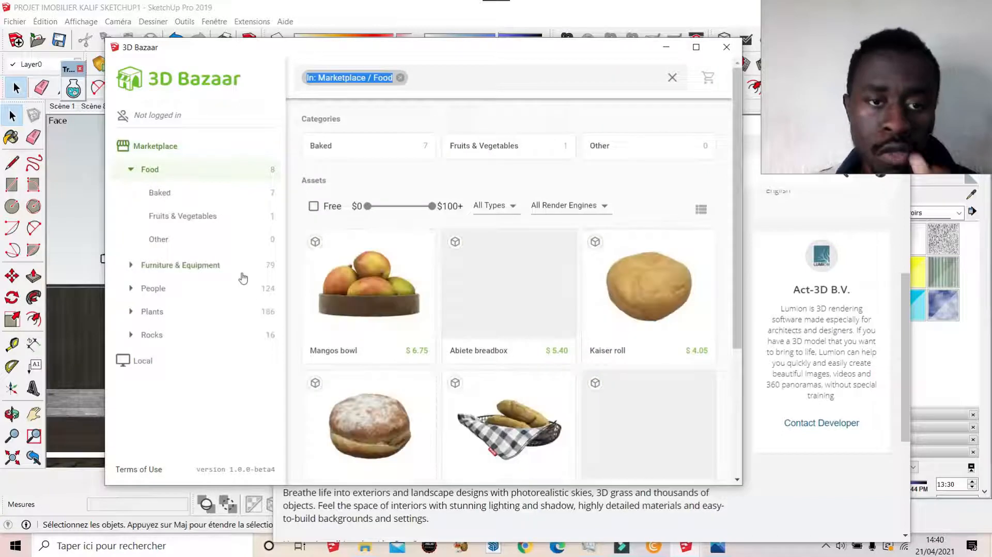
scroll(427, 386, down, 3)
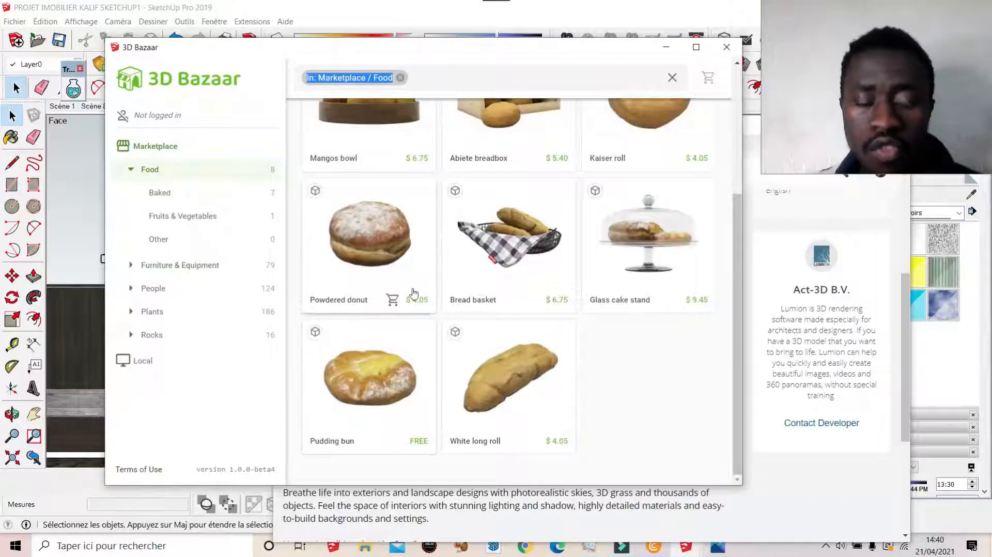
scroll(433, 288, up, 3)
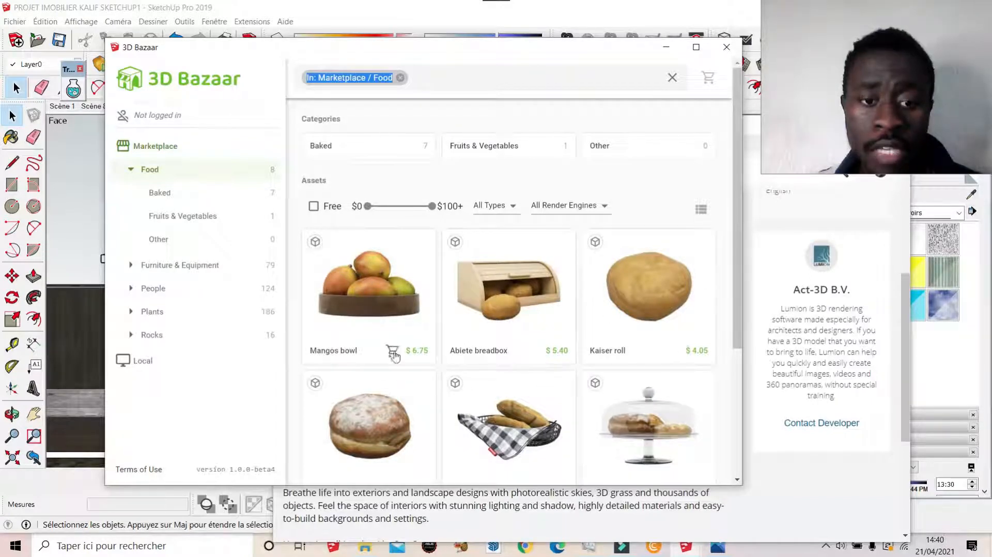
scroll(410, 349, down, 3)
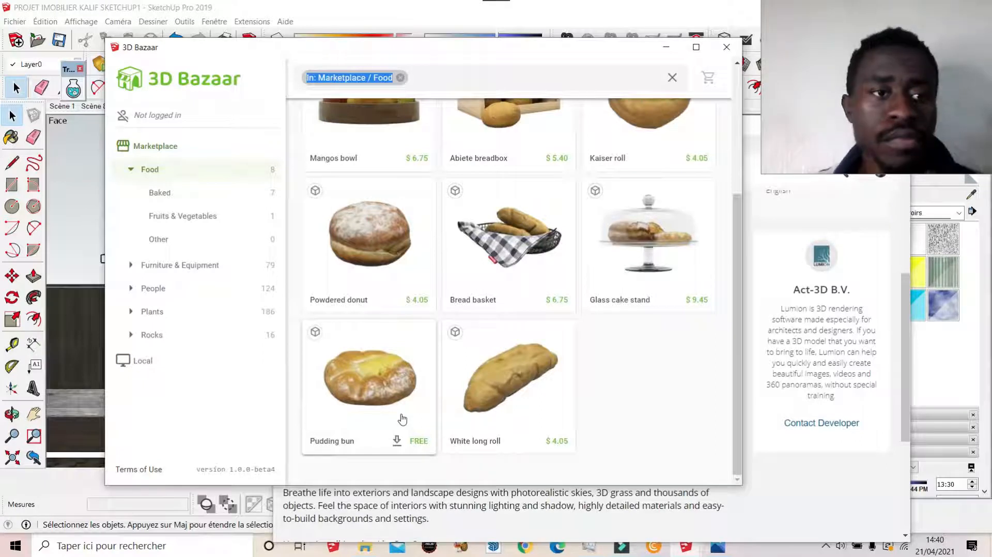
View the Fruits & Vegetables, Baked and Other subcategories of Food
click(176, 217)
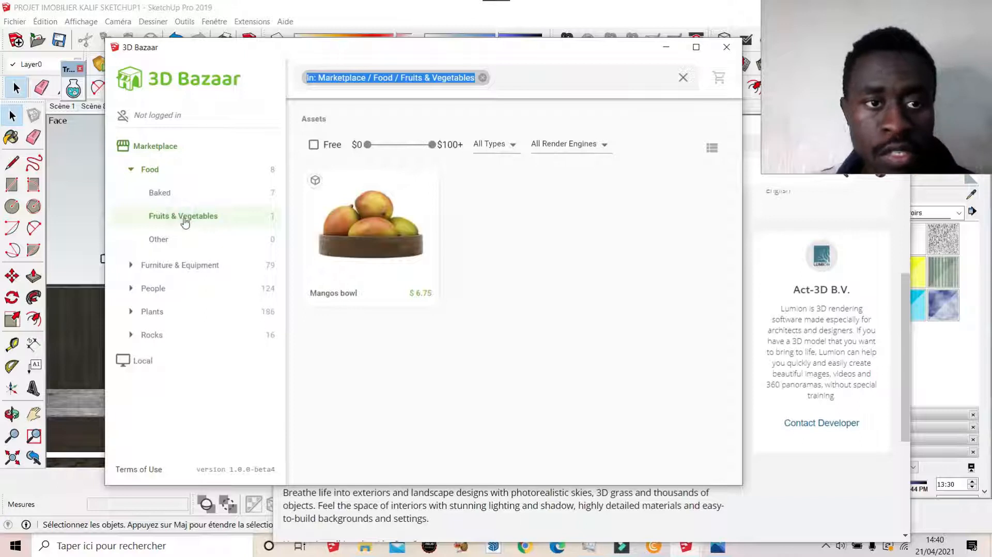
click(173, 195)
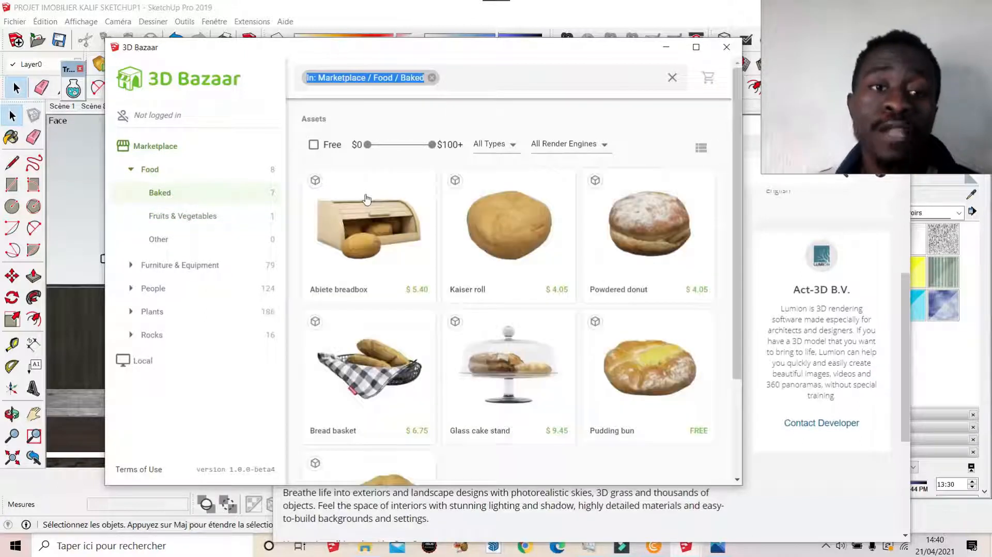
click(177, 243)
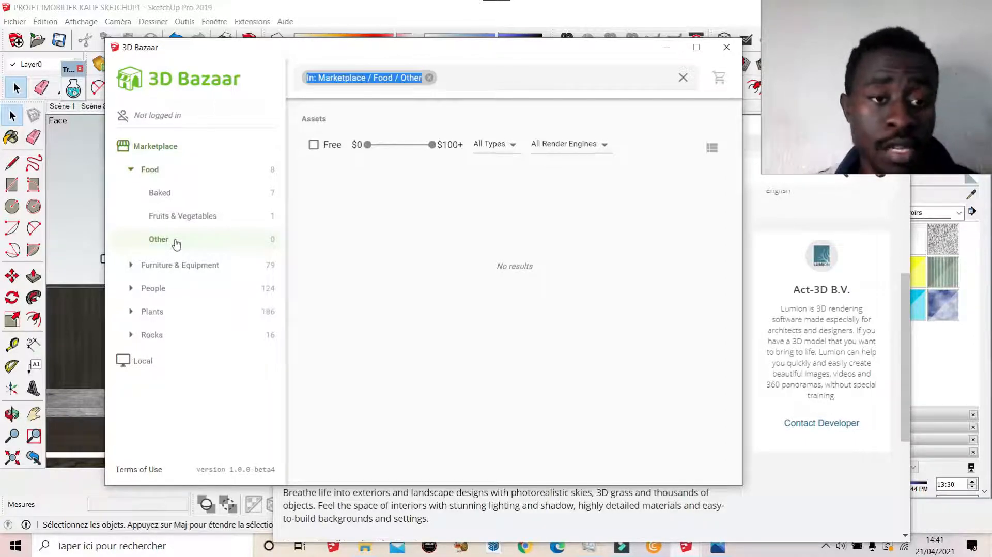
click(195, 216)
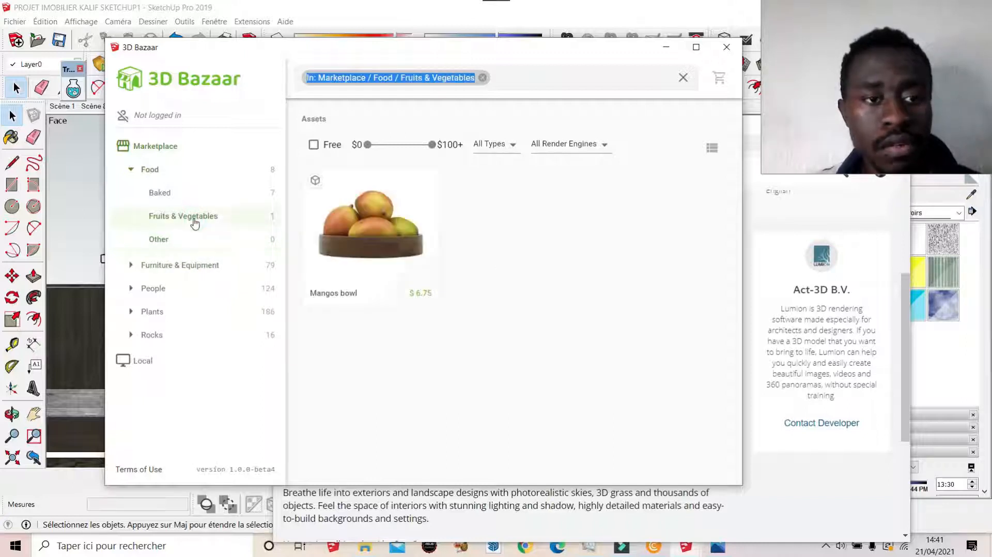
Expand the Furniture & Equipment category and look through the Art & Decorations assets
click(131, 266)
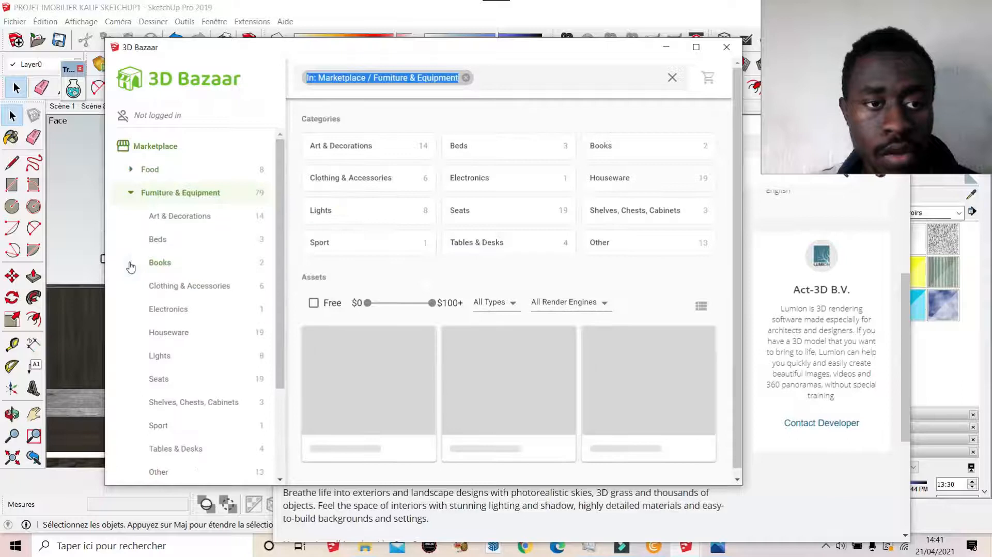
click(182, 218)
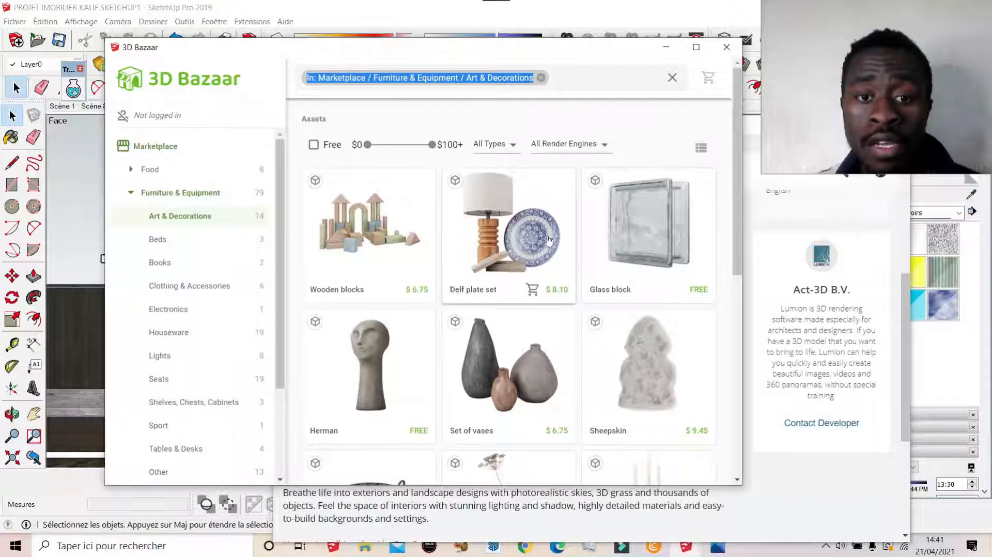
scroll(506, 331, down, 5)
scroll(504, 329, down, 3)
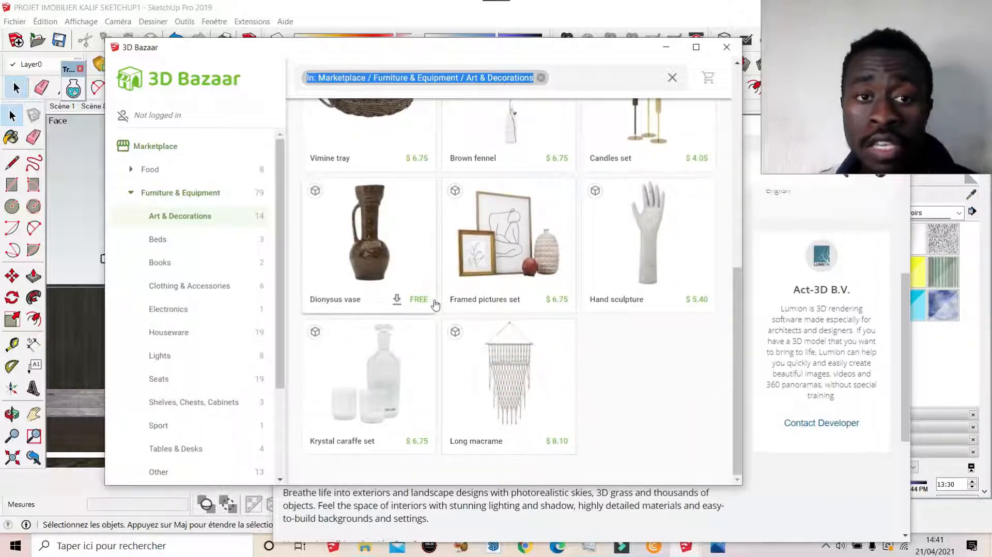
scroll(436, 305, up, 5)
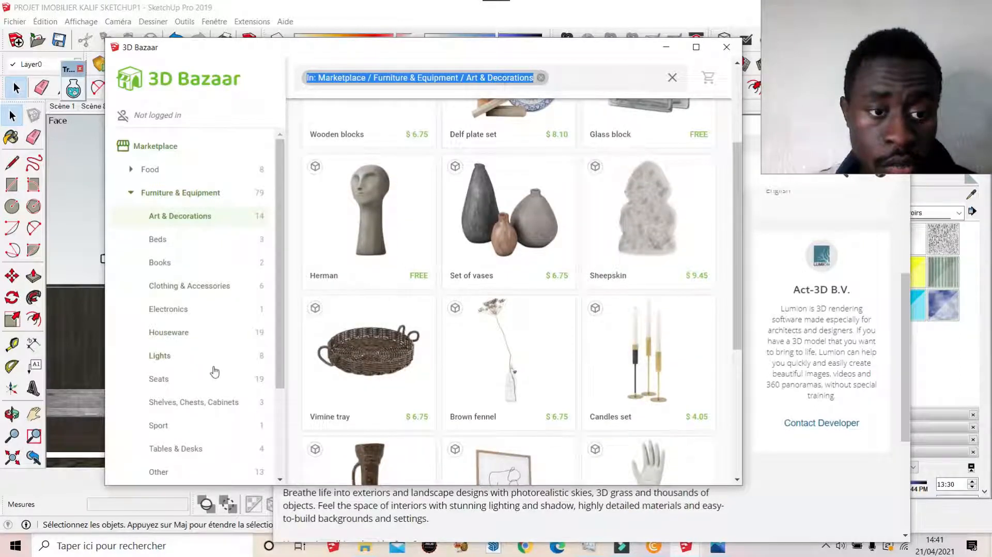
View the Electronics assets under Furniture & Equipment and open the People category
scroll(214, 371, down, 3)
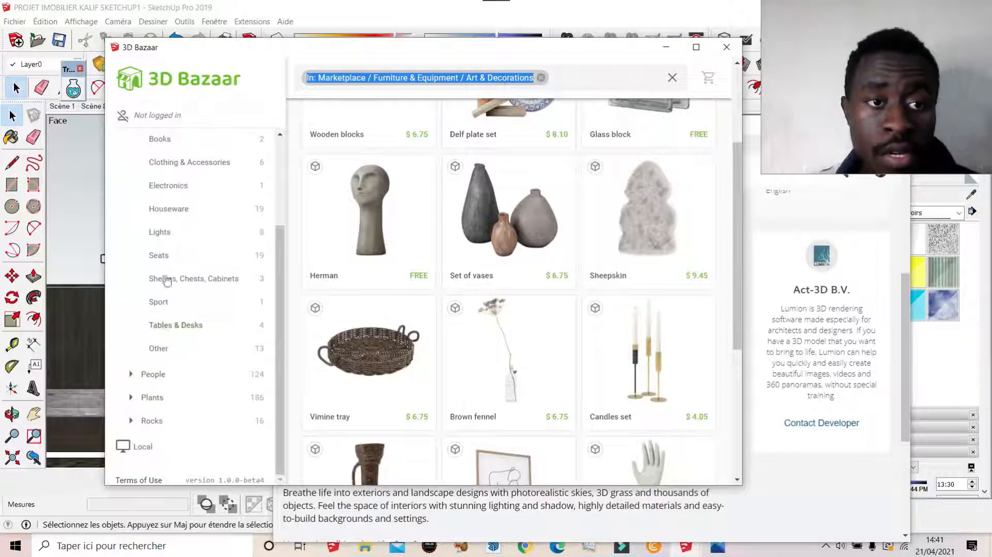
click(168, 187)
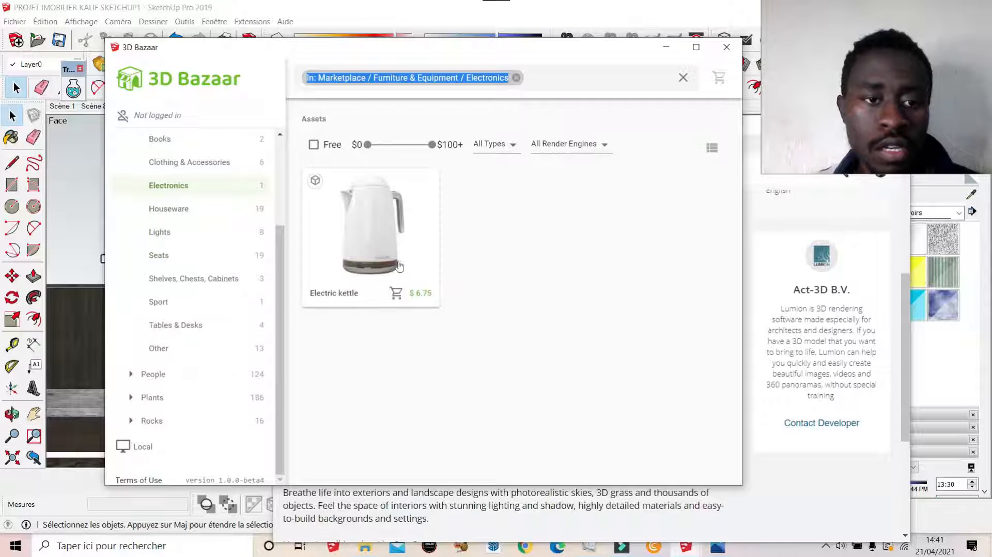
click(156, 374)
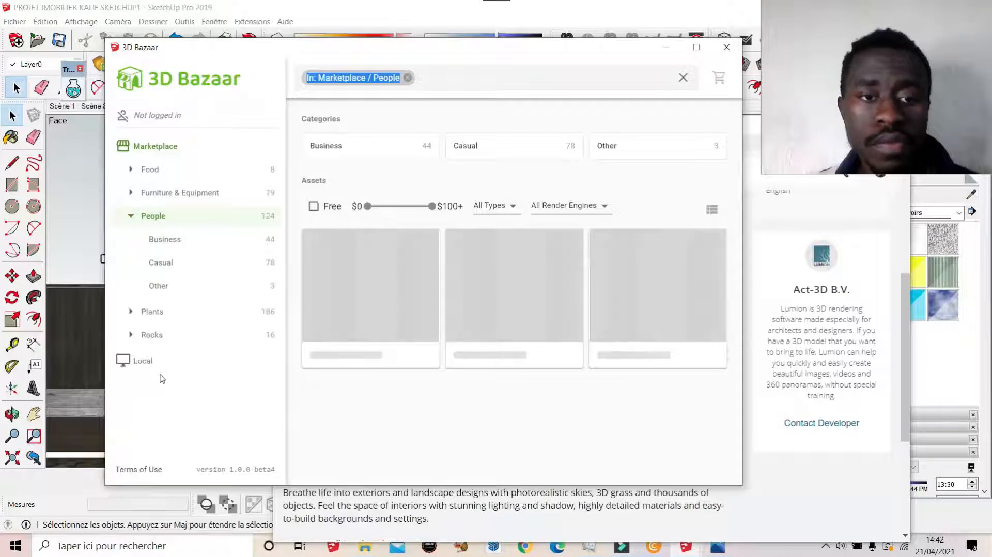
Look through the People assets of the 3D Bazaar Marketplace
drag(343, 49, 305, 14)
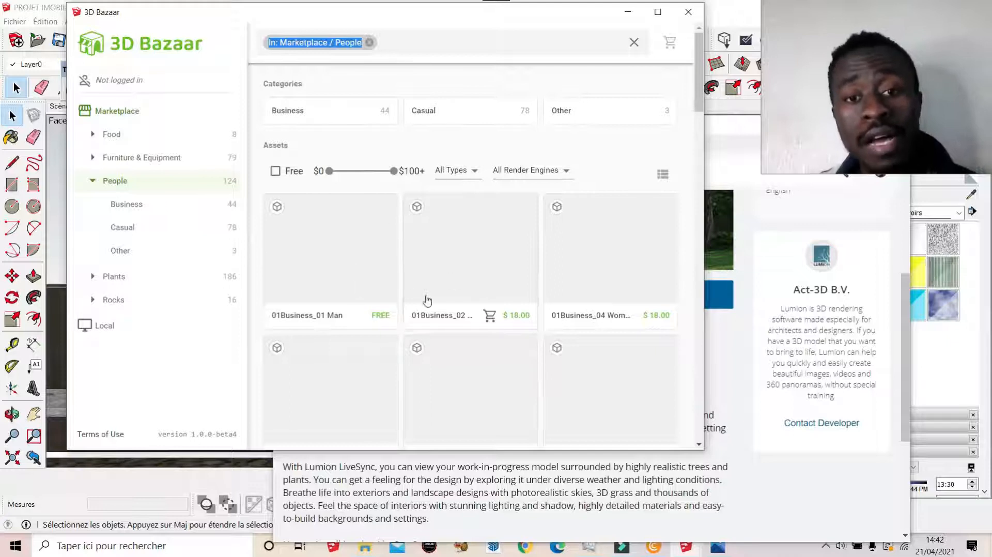
scroll(420, 268, down, 6)
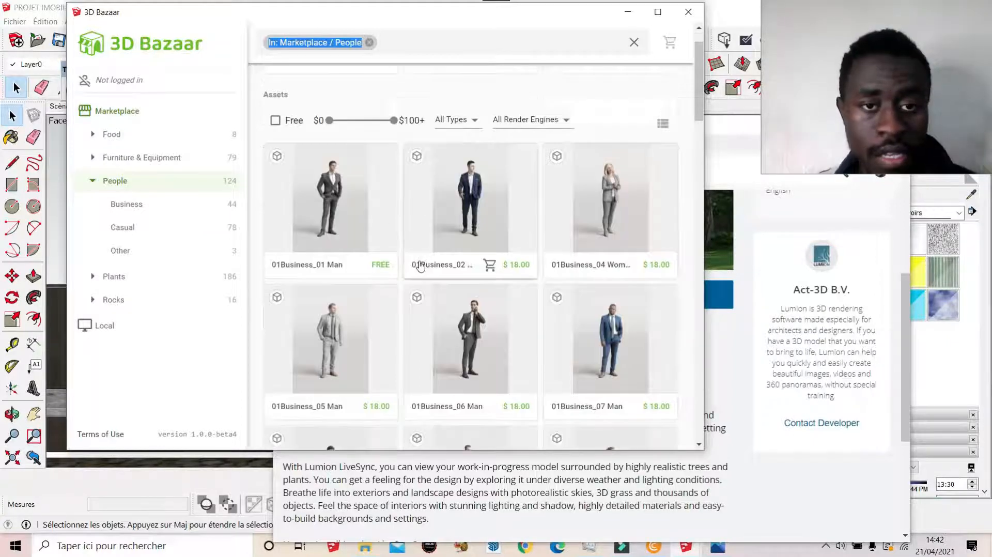
scroll(420, 268, down, 5)
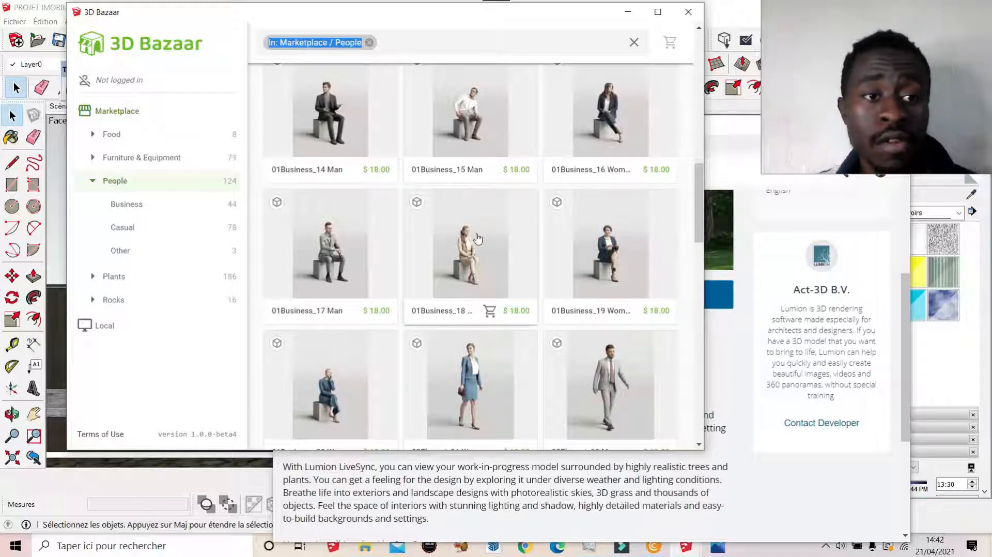
Open the Trees subcategory of Plants and look through its assets
click(113, 277)
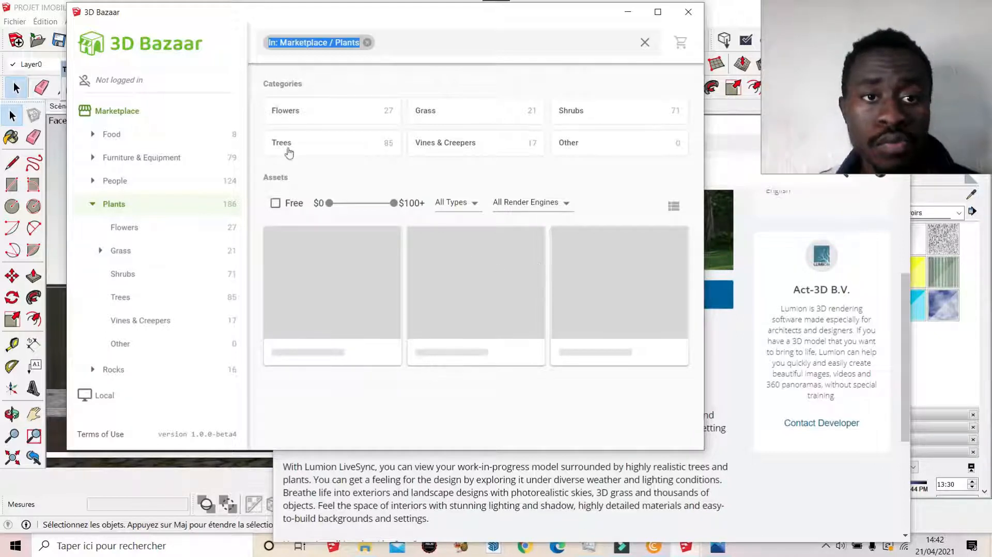
click(293, 149)
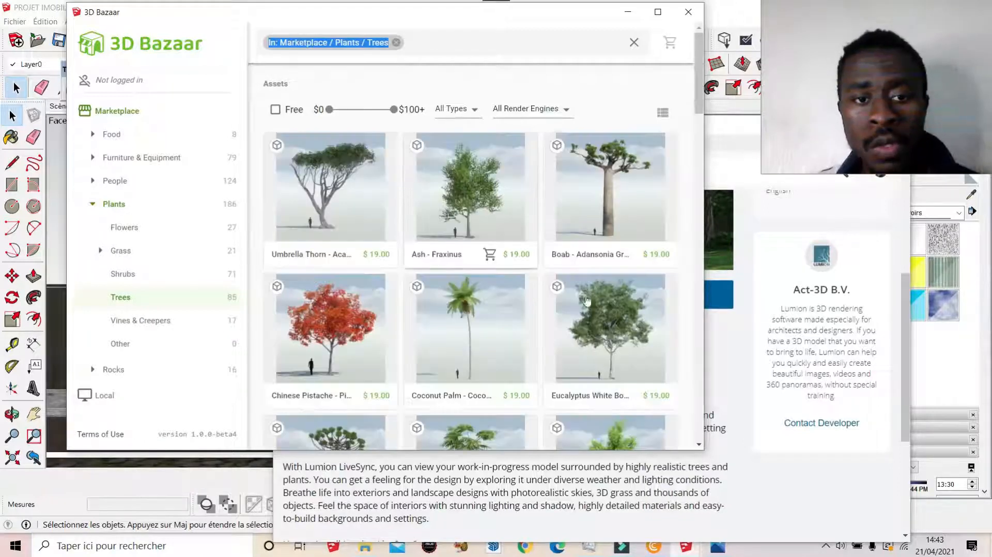
scroll(447, 294, down, 5)
scroll(447, 294, down, 10)
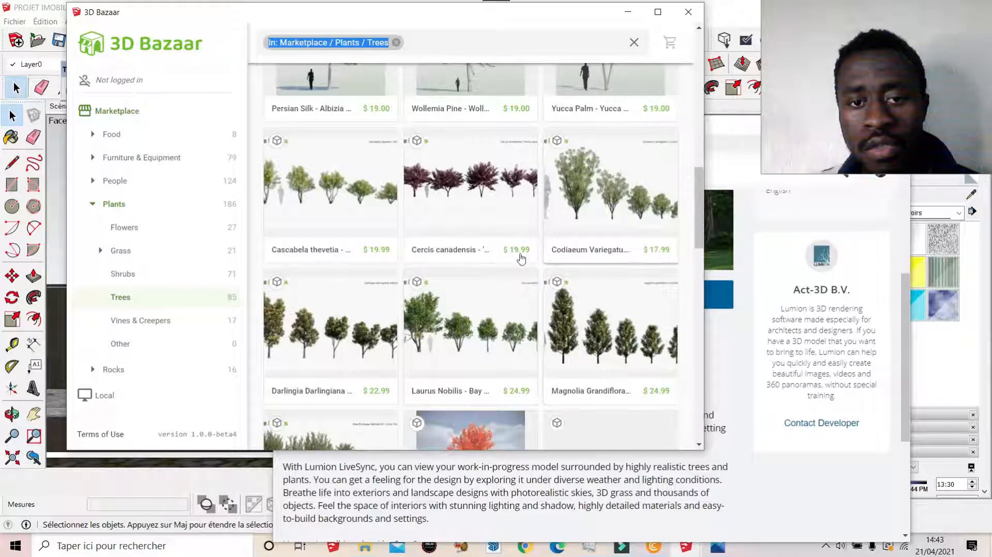
scroll(465, 333, down, 6)
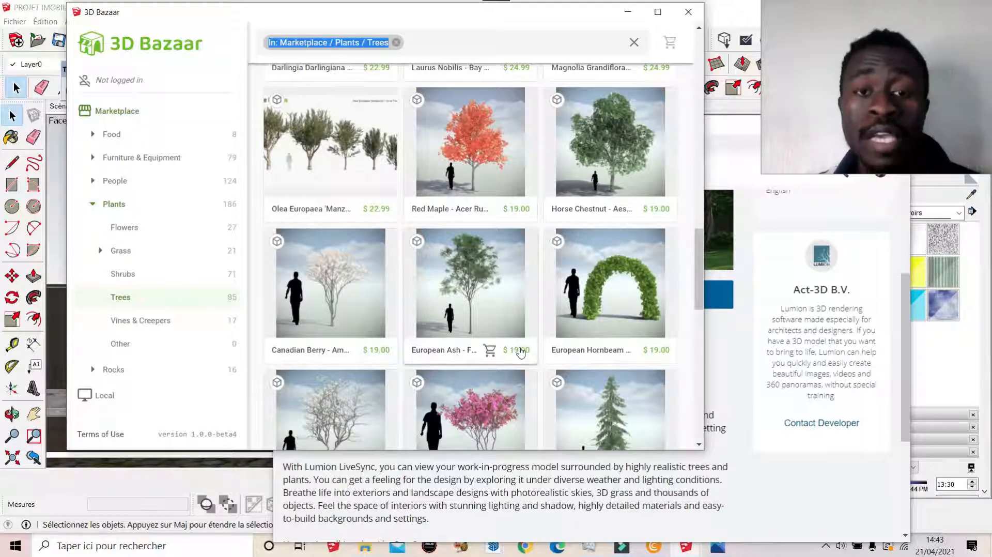
scroll(505, 261, down, 5)
scroll(395, 234, up, 6)
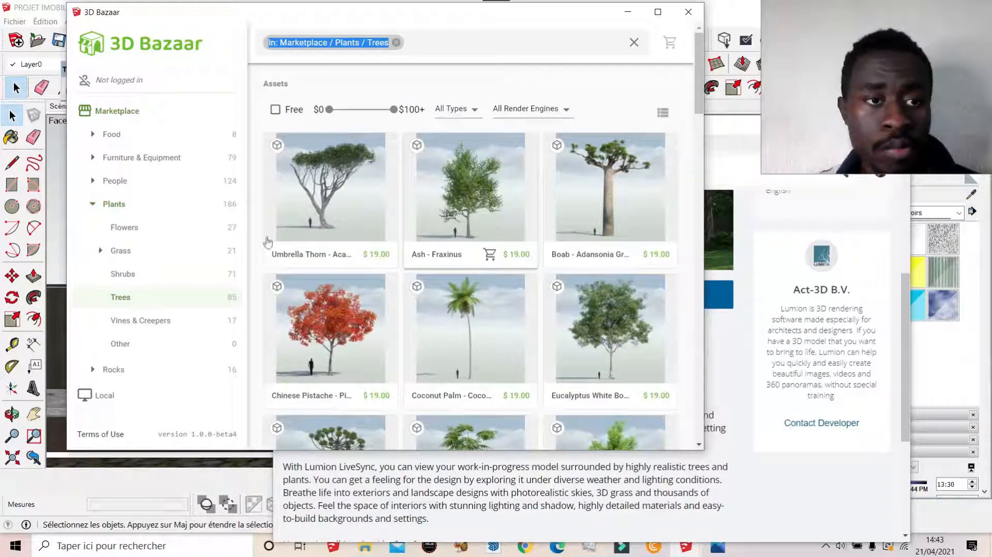
View the details and download options of the free Pudding bun in the Food category, including its geometry type, and close them
click(112, 137)
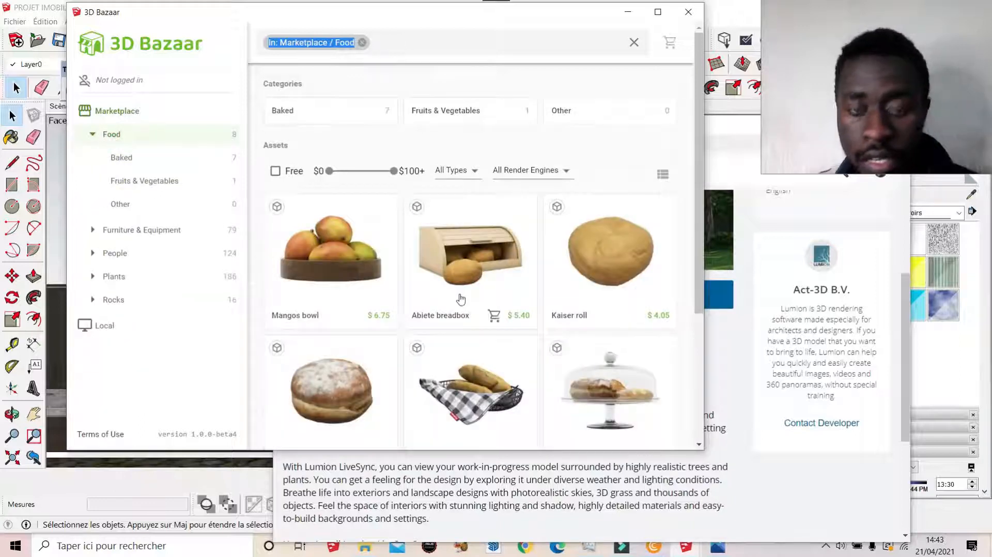
scroll(456, 302, down, 3)
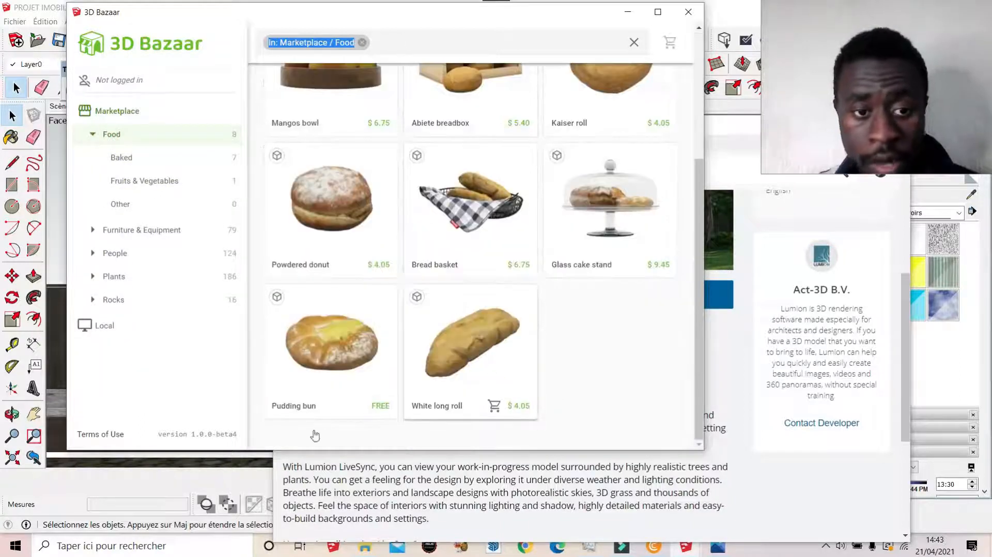
click(335, 348)
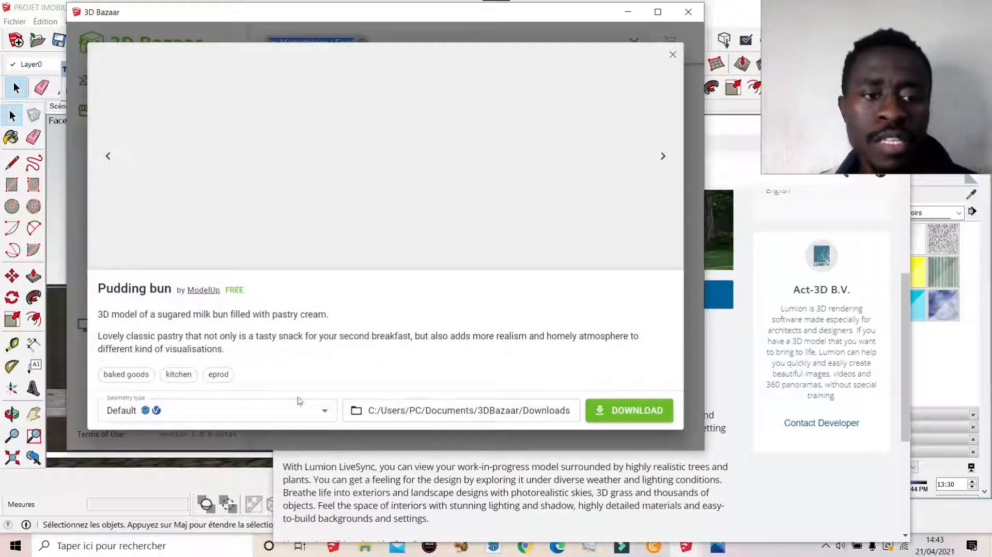
click(251, 414)
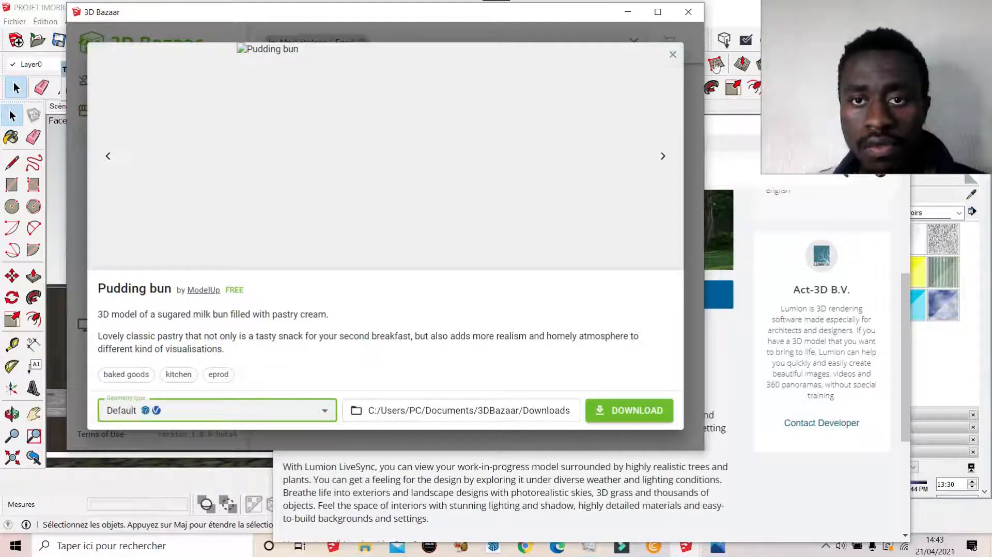
click(673, 54)
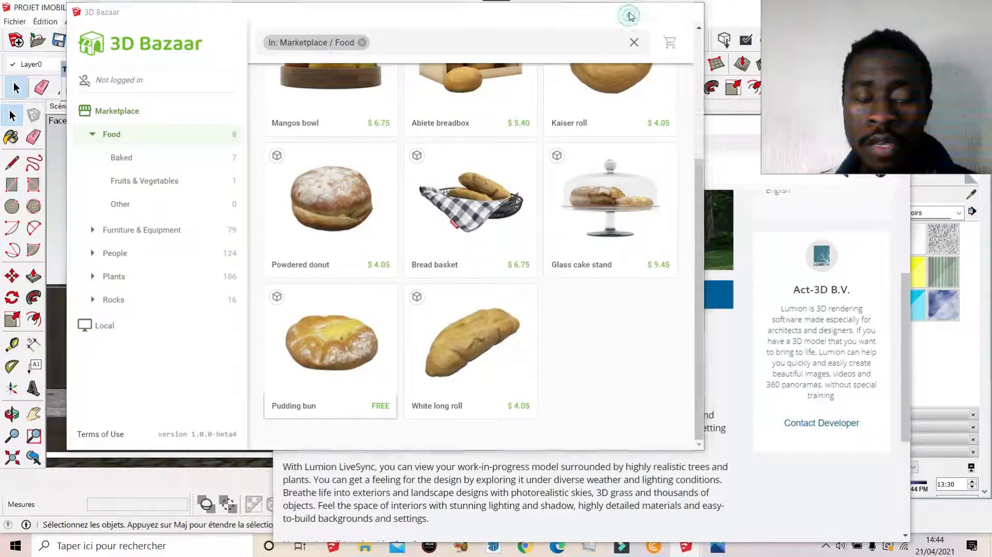
Minimize the 3D Bazaar window and close the Extension Warehouse to return to the house model
click(629, 13)
drag(571, 124, 382, 106)
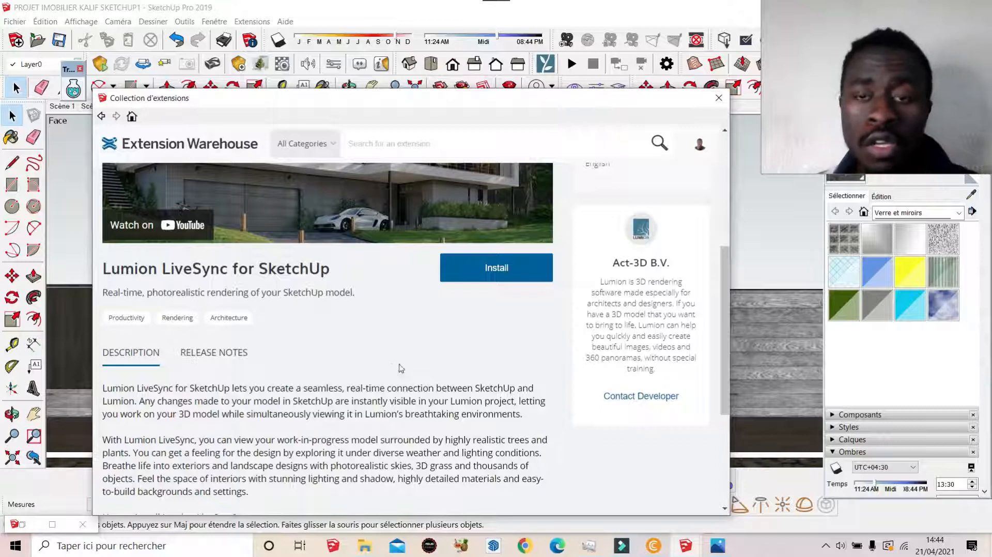
click(718, 98)
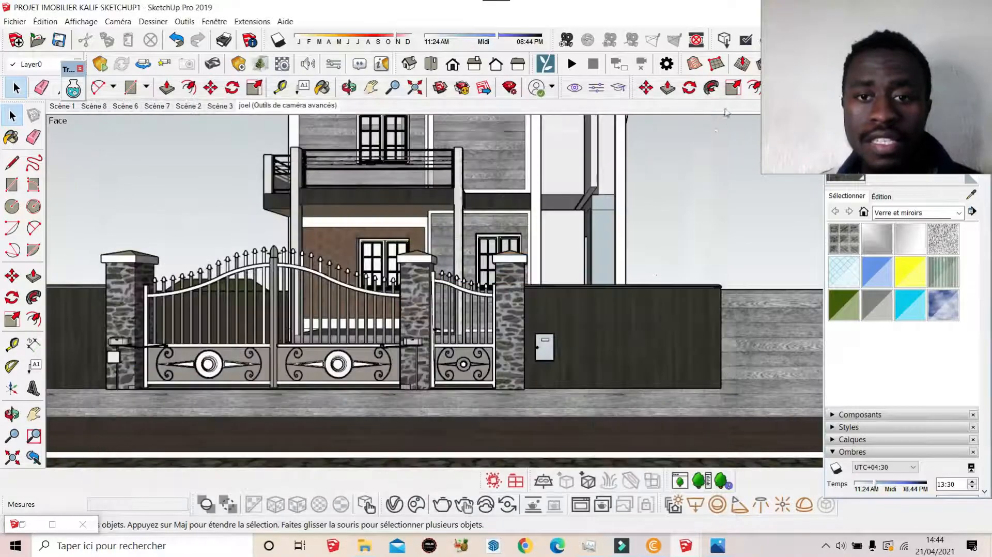
Open the Laubwerk Browser and look through the trees in its plant library
click(680, 483)
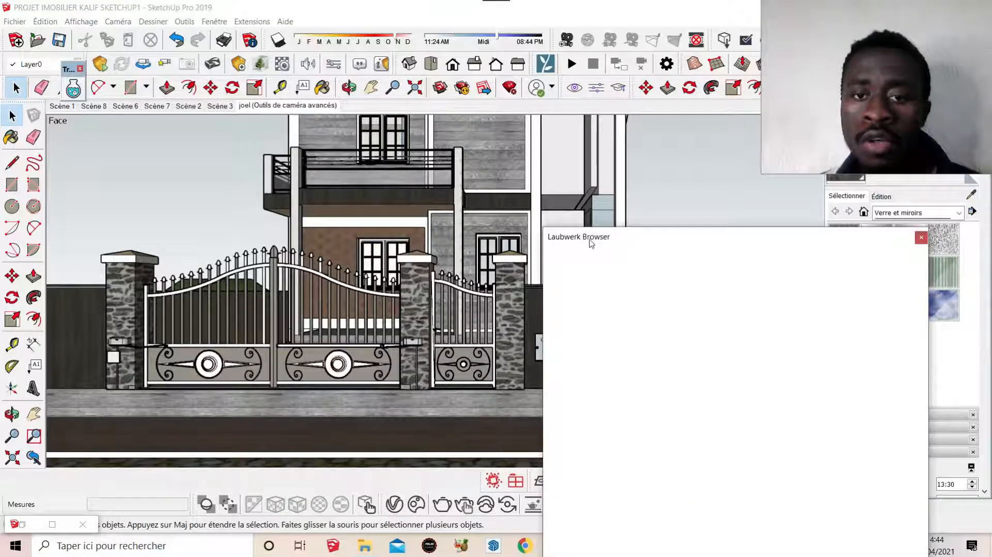
drag(709, 237, 330, 136)
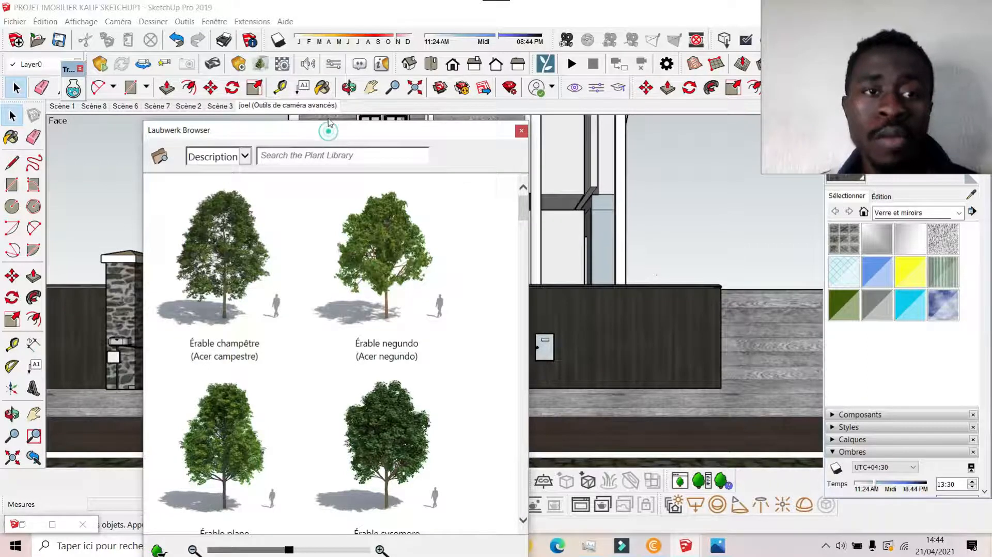
drag(331, 136, 311, 36)
scroll(368, 311, down, 3)
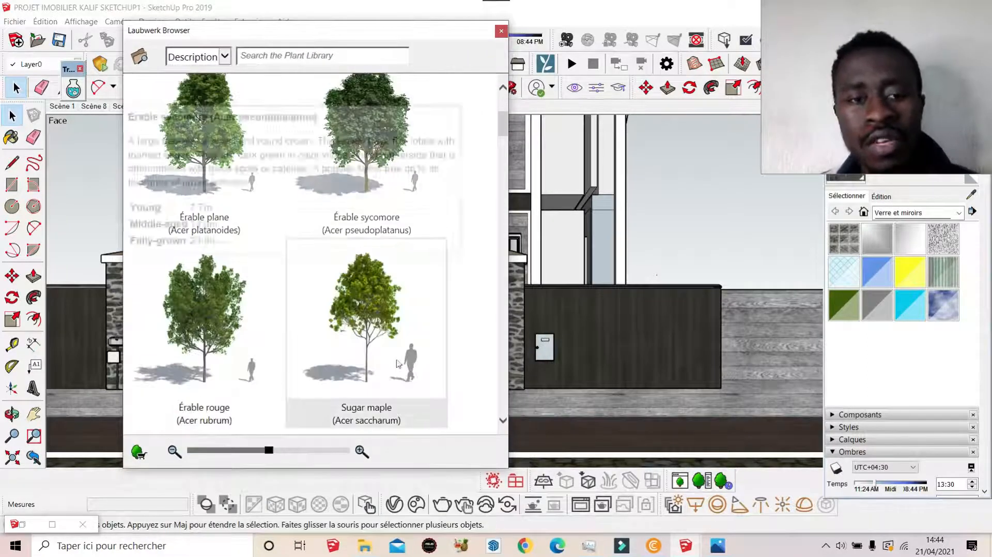
scroll(401, 366, up, 2)
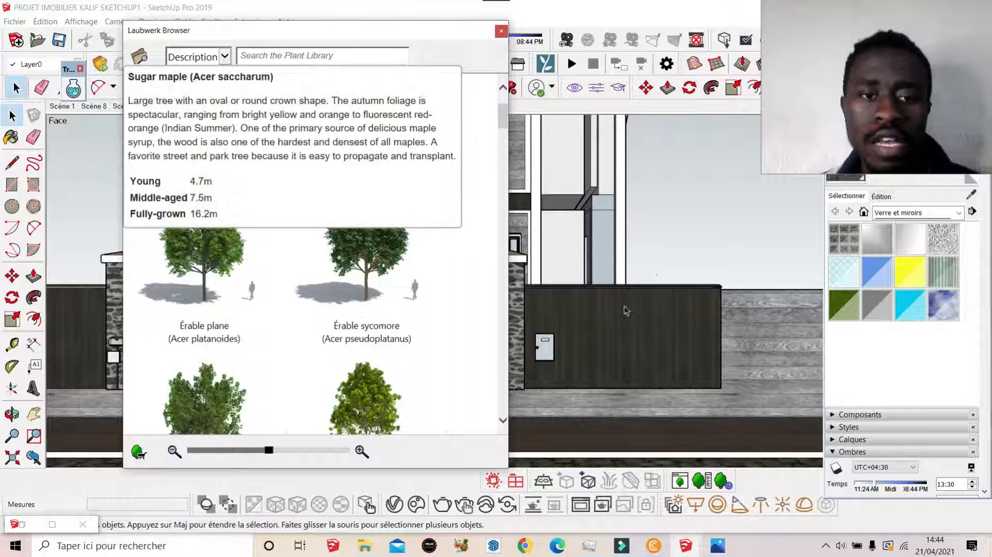
scroll(401, 365, down, 5)
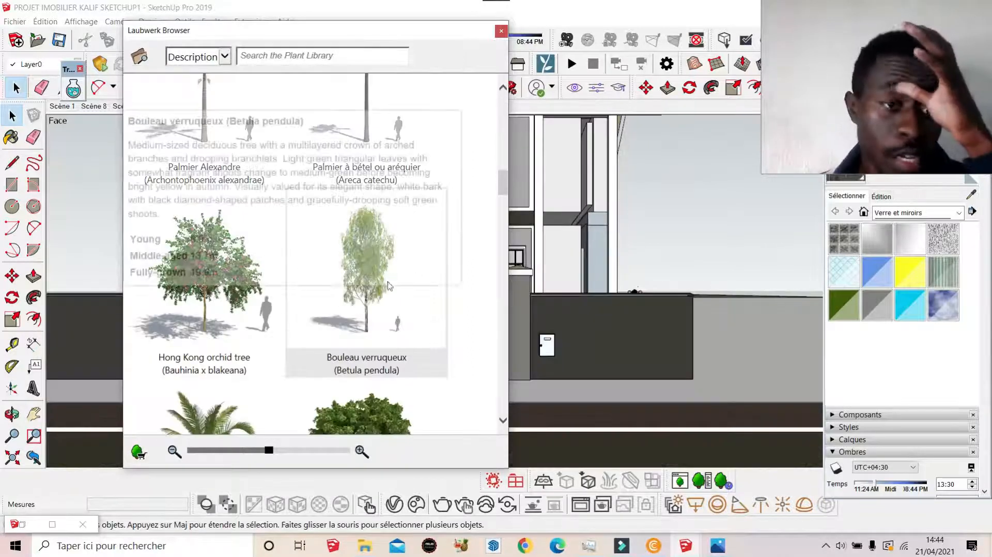
scroll(398, 280, up, 5)
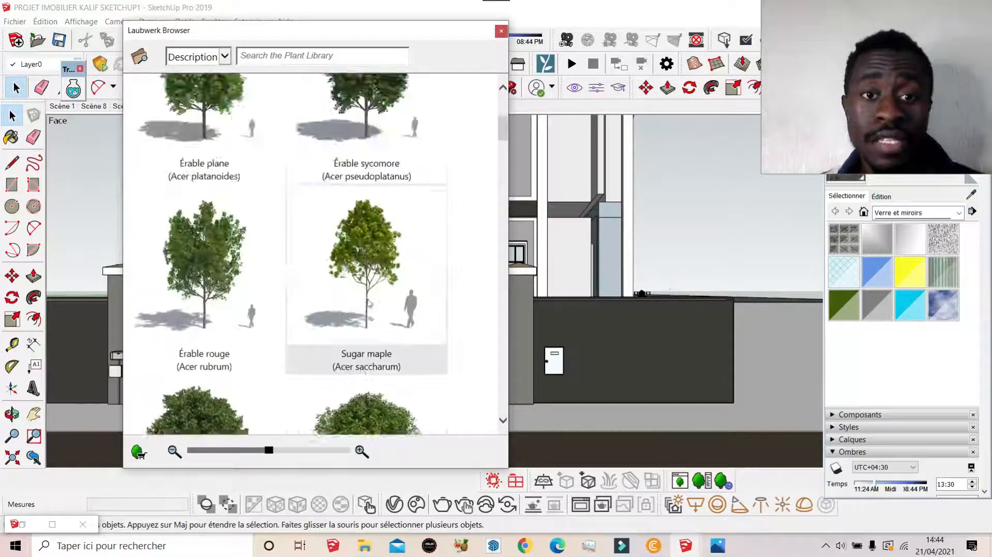
scroll(369, 304, down, 3)
Place an Érable sycomore (Acer pseudoplatanus) from the plant library by the road in front of the house, and close the Laubwerk Browser
scroll(381, 246, up, 6)
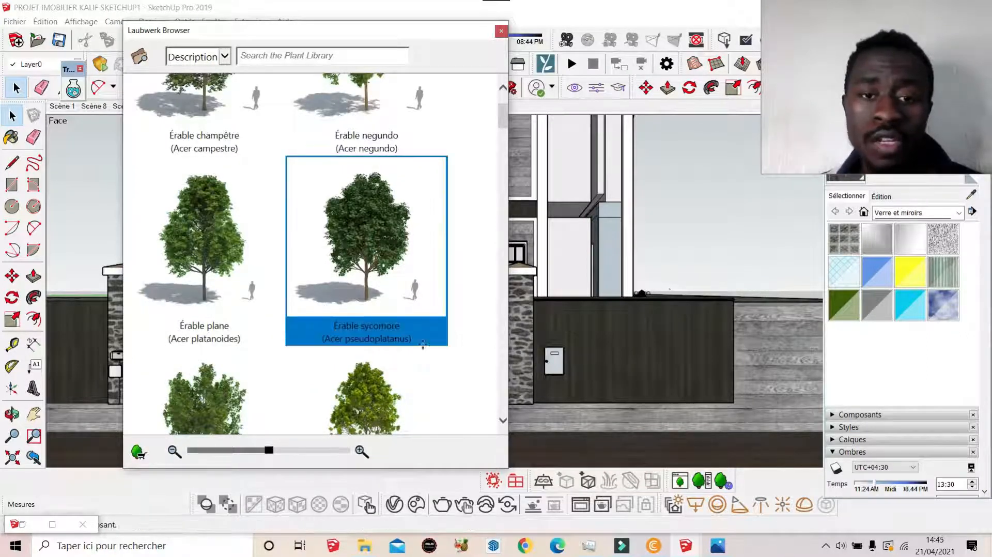
click(670, 417)
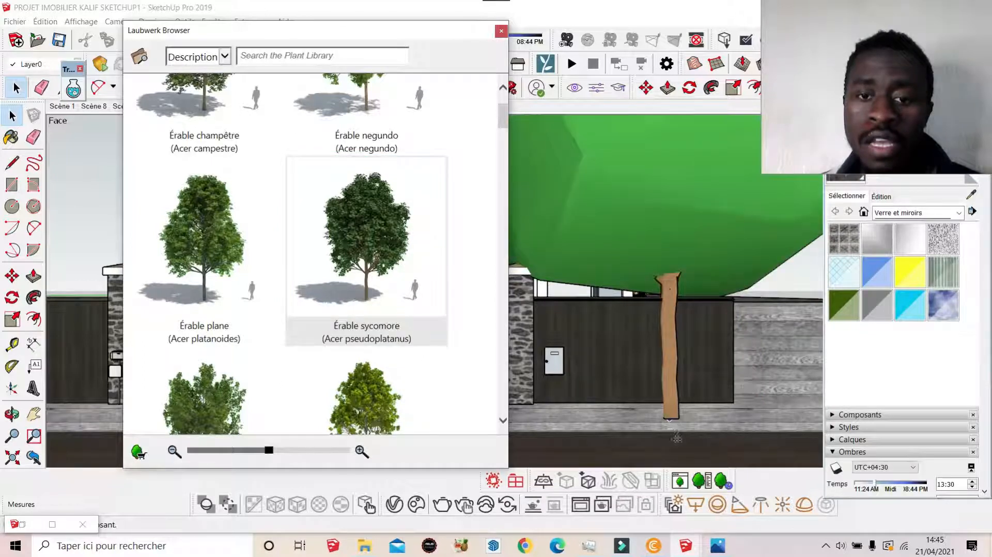
scroll(676, 429, down, 3)
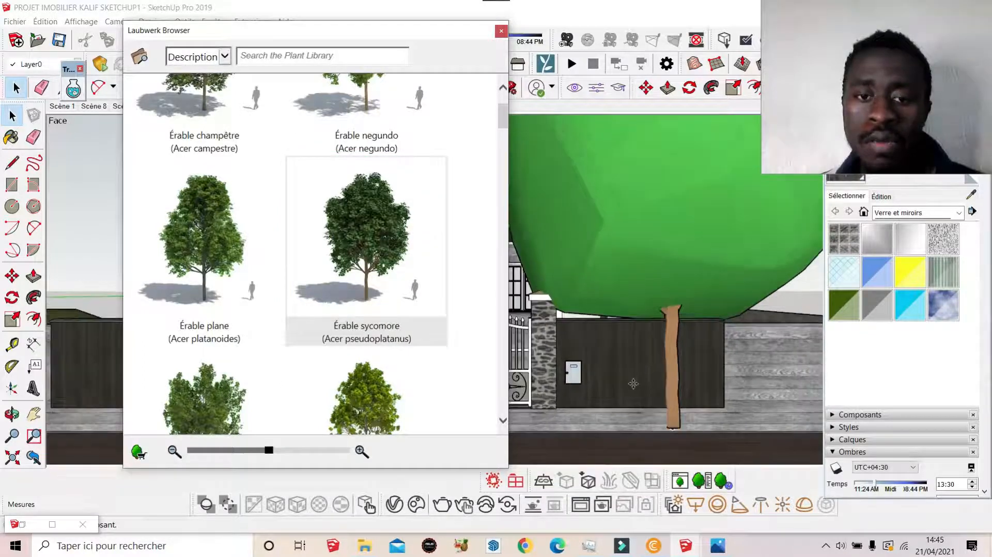
scroll(634, 383, down, 4)
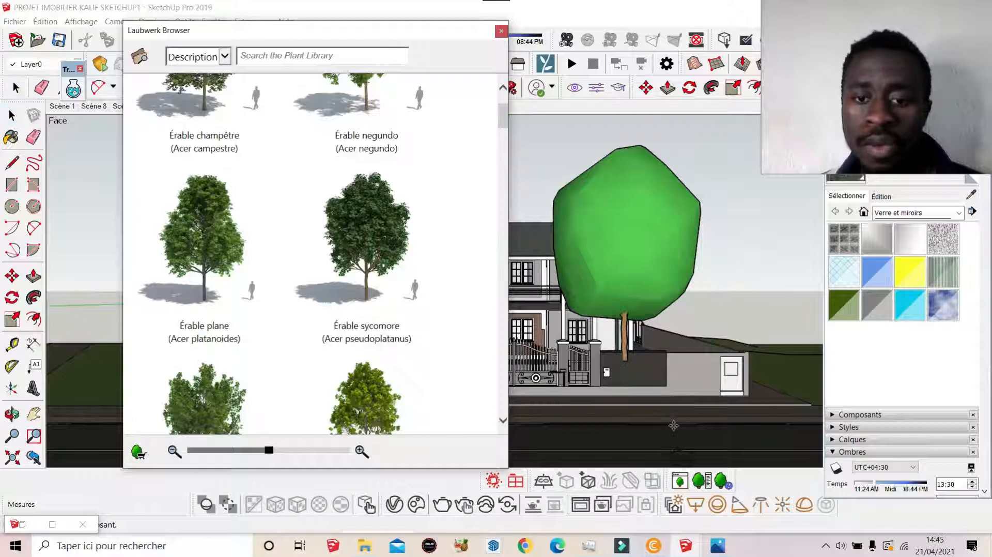
click(674, 425)
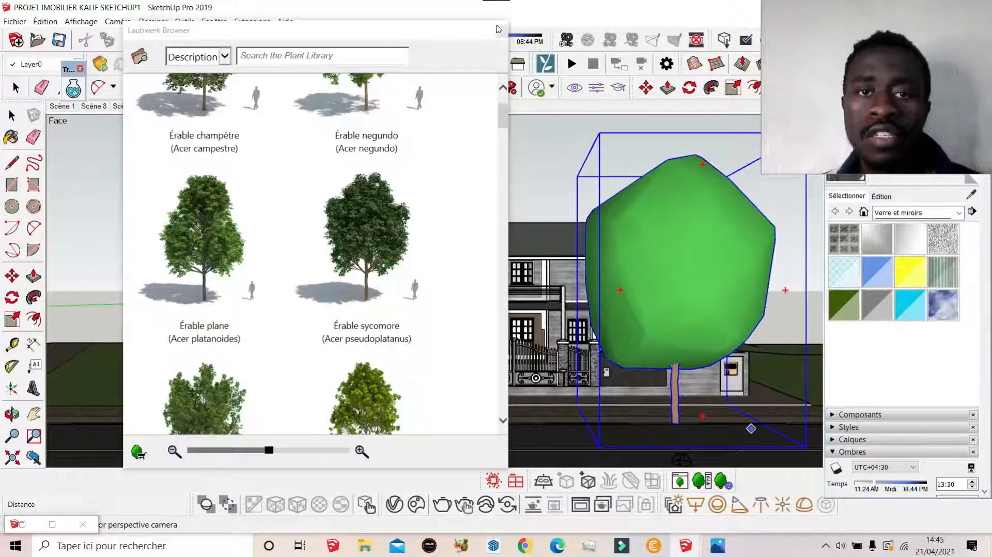
key(m)
mouse_move(497, 26)
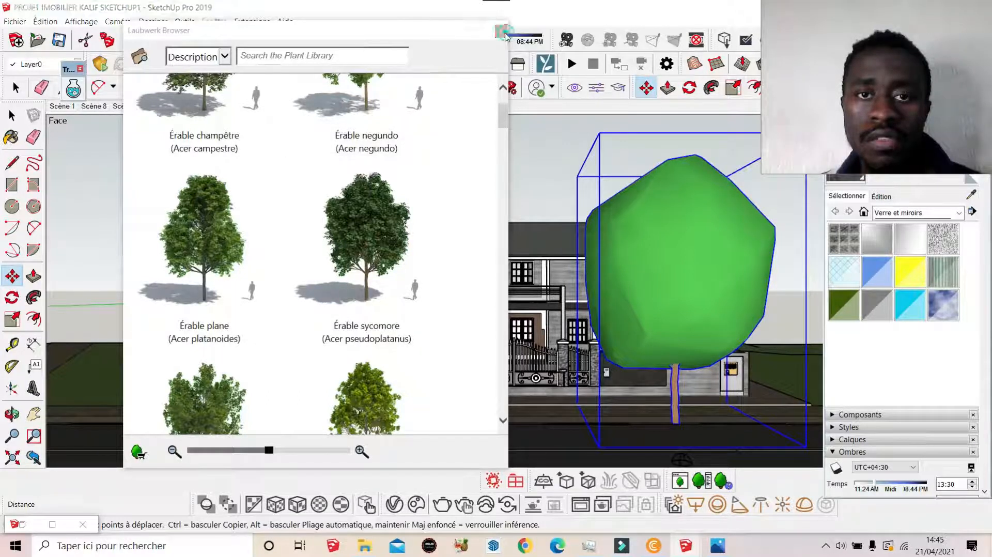
click(503, 32)
View the placed tree's Plant Attributes, including its model, season, render detail and material settings, and close them
click(706, 483)
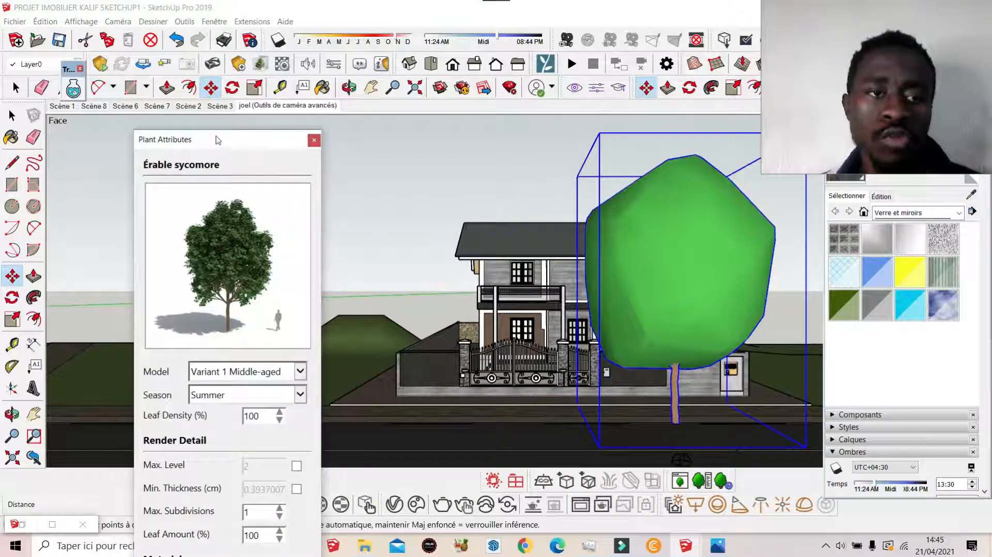
drag(217, 139, 218, 28)
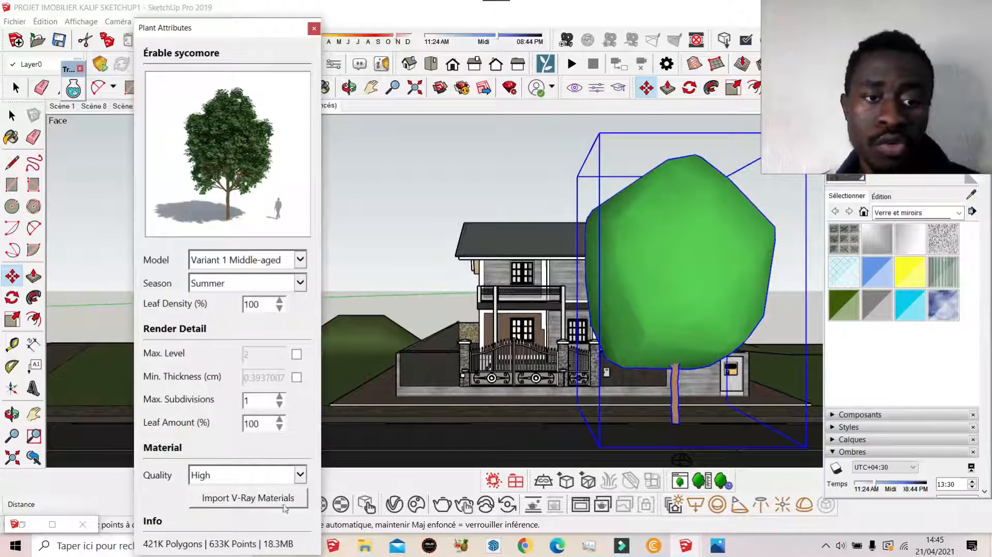
click(314, 28)
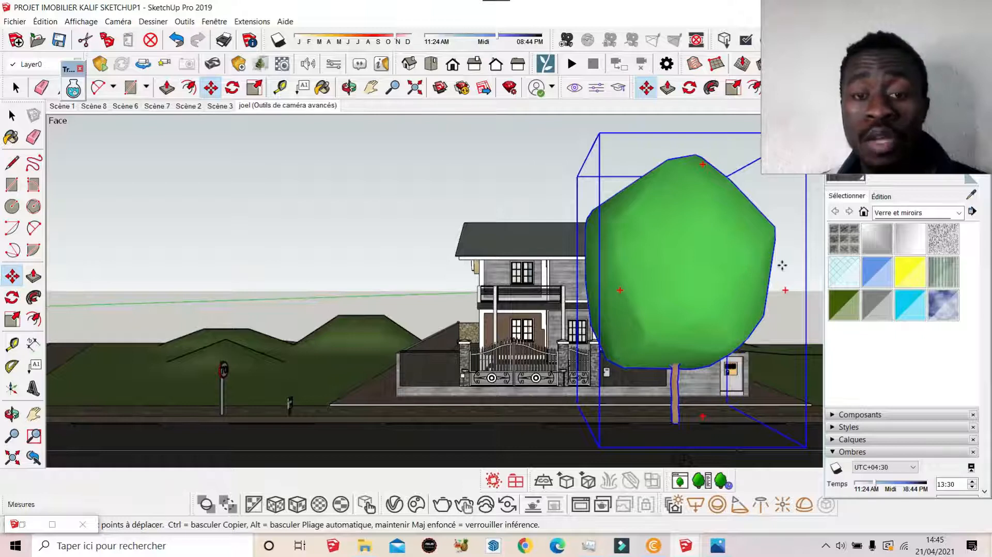
scroll(765, 279, up, 1)
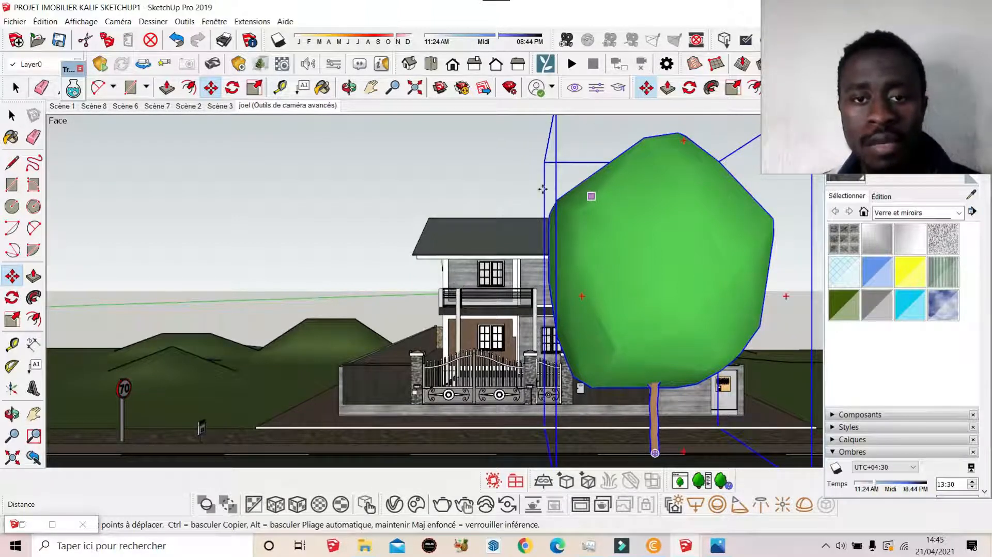
Switch to Photos to view the house render "Sans titre (1).png" enlarged, and minimize it to return to the model
click(716, 546)
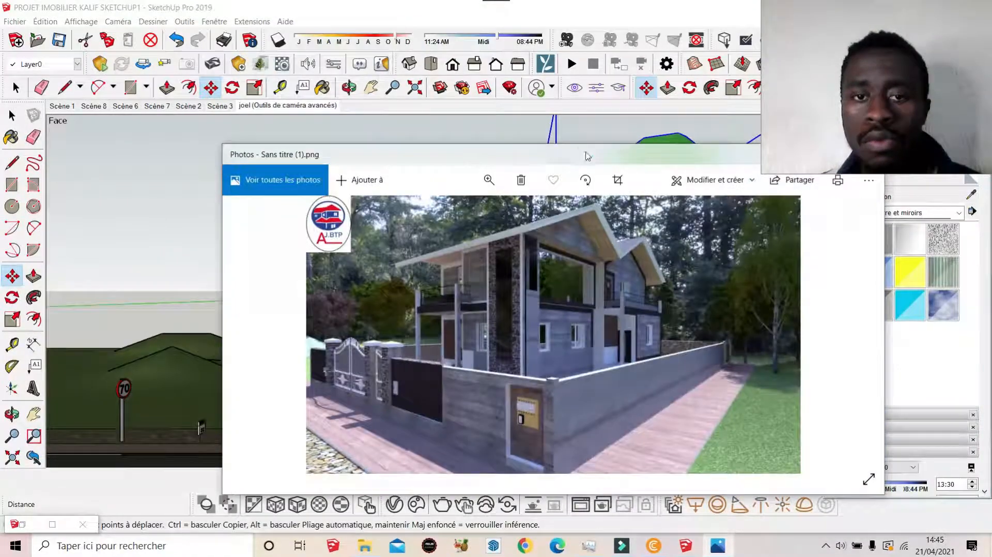
drag(586, 153, 364, 150)
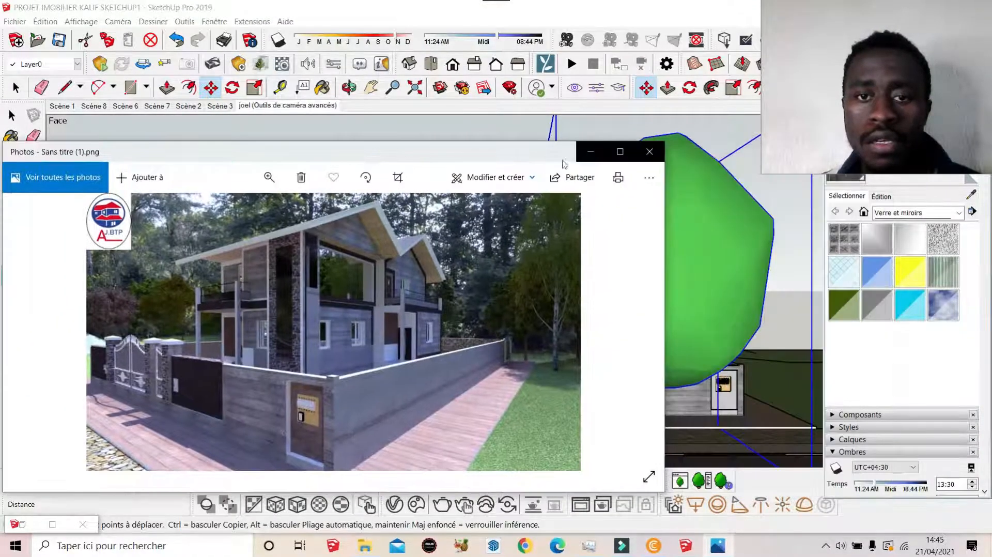
click(616, 157)
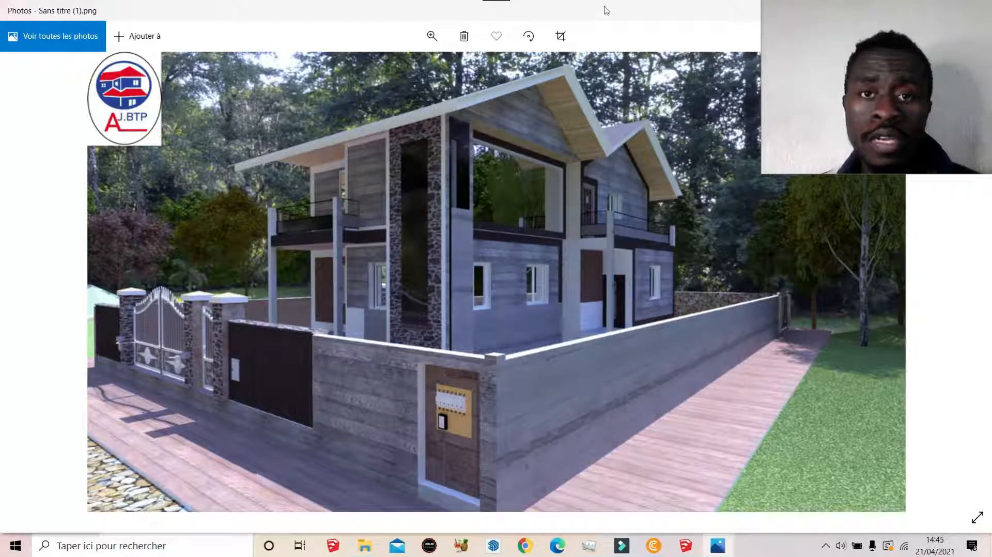
click(607, 25)
double_click(623, 12)
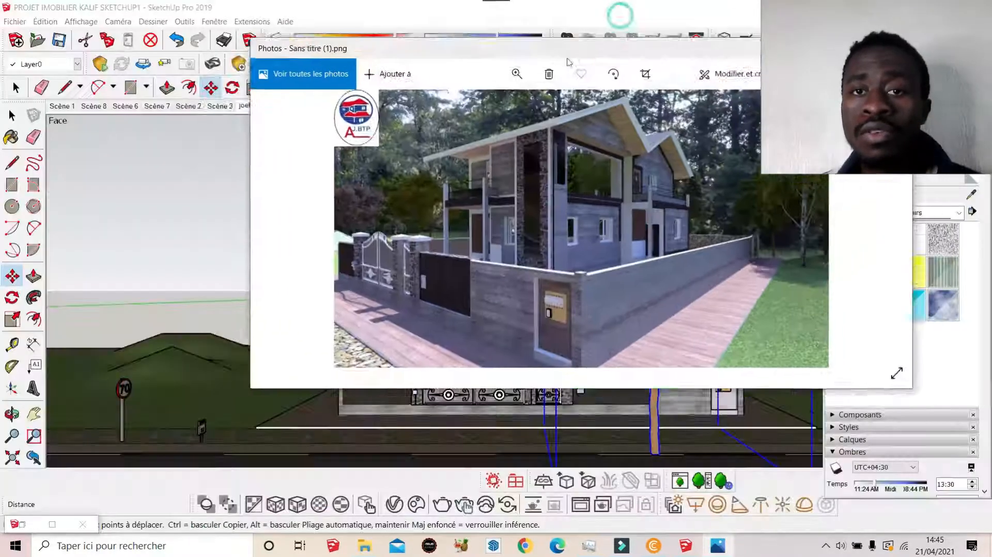
drag(582, 73, 253, 131)
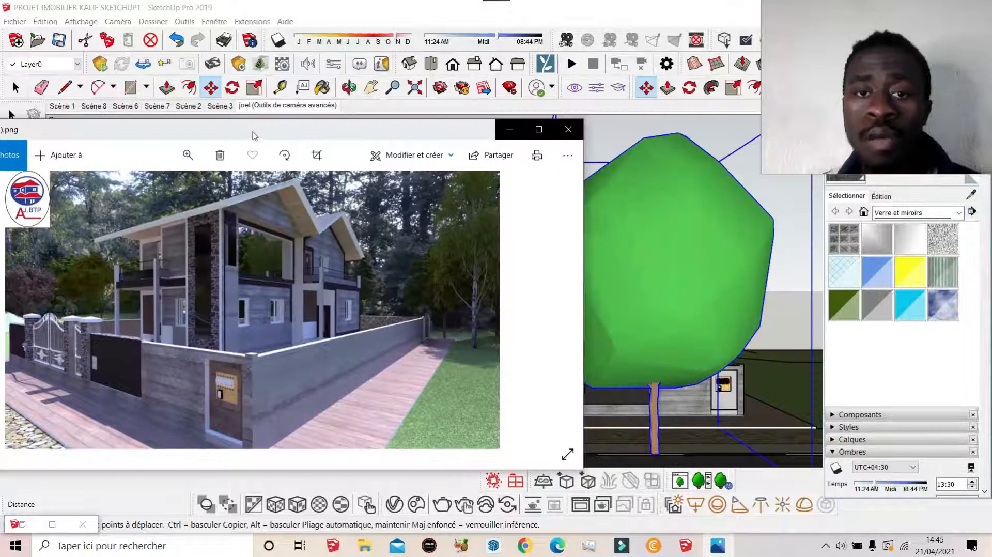
click(508, 134)
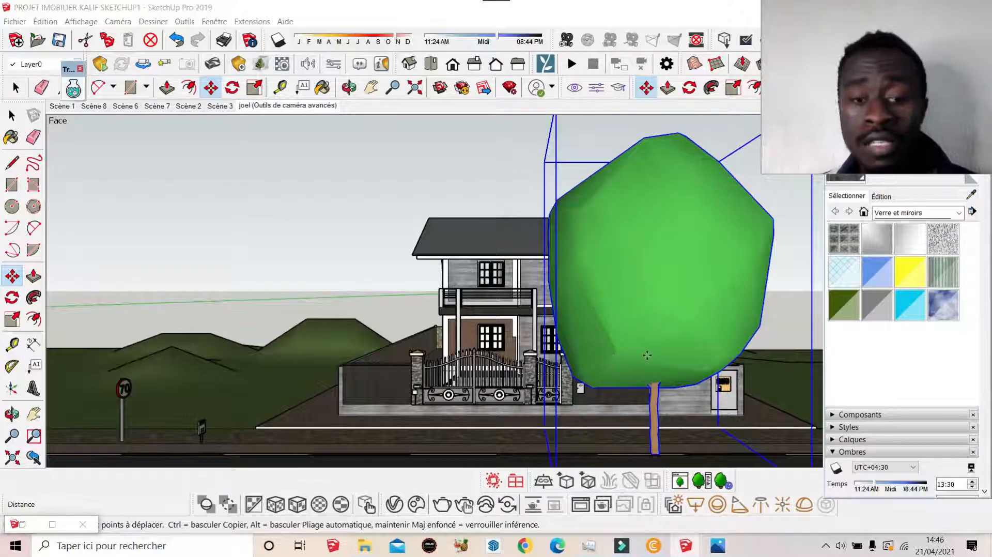